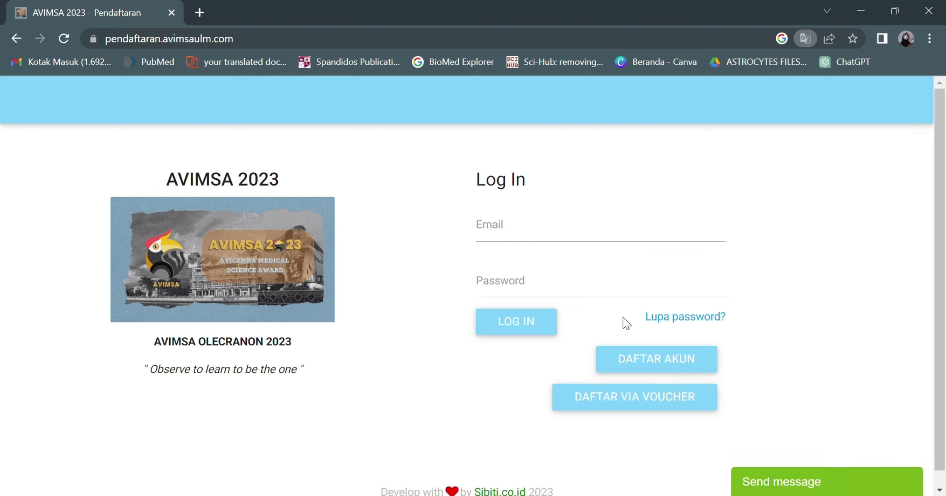
Step: Open the DAFTAR AKUN sign-up form from the login page
left_click(638, 362)
Step: Enter the registrant's name, e-mail address and phone number in the sign-up form
left_click(548, 229)
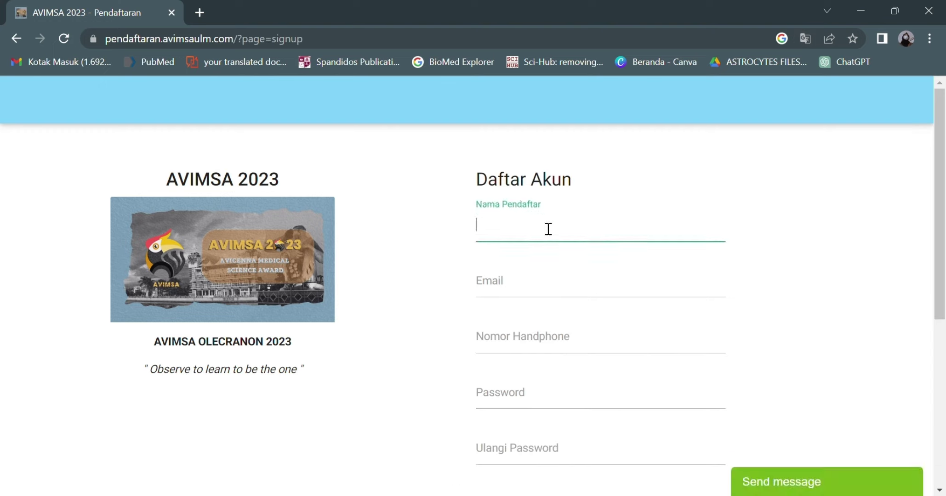
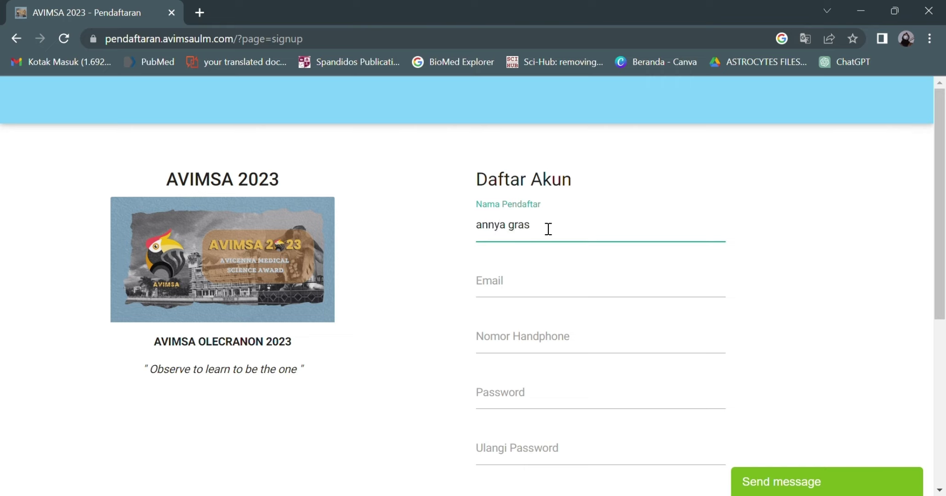
left_click(505, 290)
type("ann")
left_click(559, 323)
left_click(546, 347)
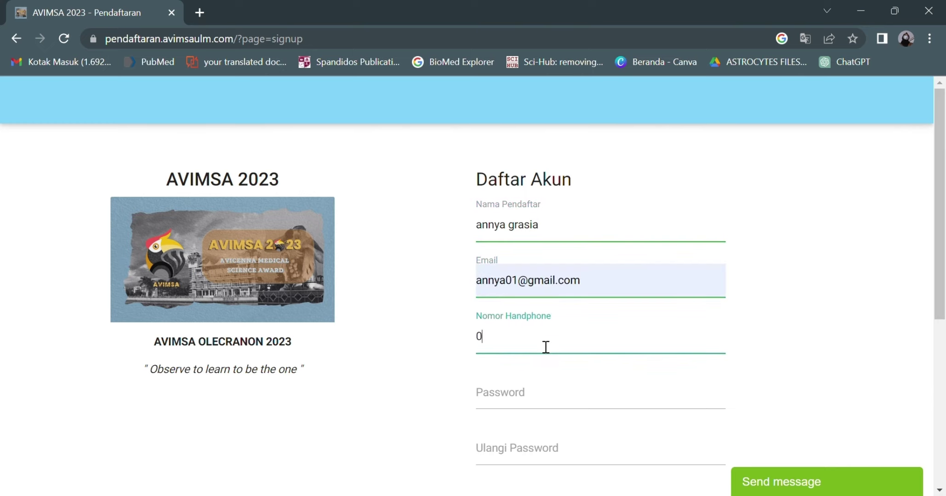
Step: Set the account password and a matching Ulangi Password confirmation
left_click(530, 395)
type("••")
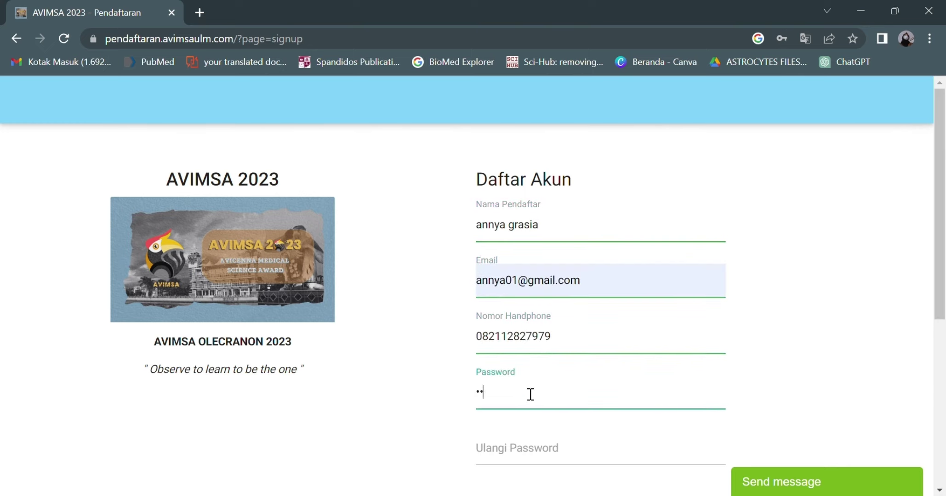
type("••")
left_click(492, 469)
type("•••••")
scroll(490, 469, "down", 1)
left_click(510, 356)
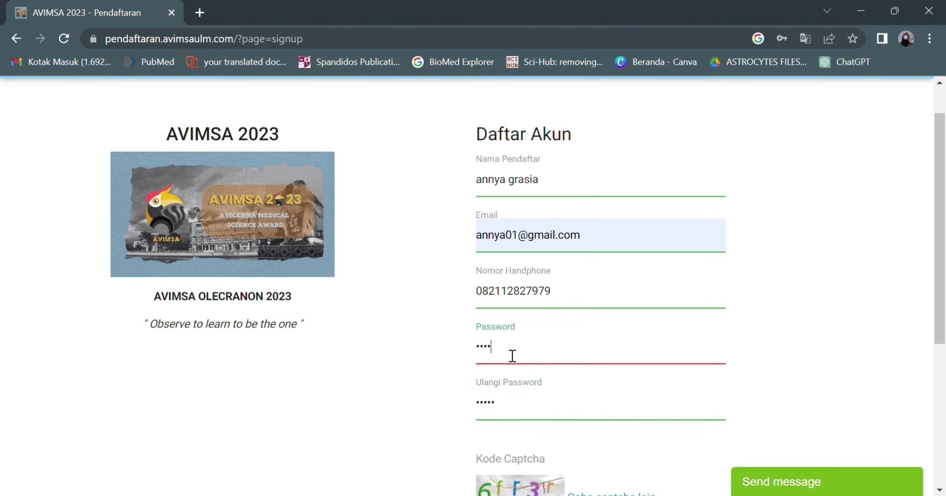
key("BackSpace")
key("BackSpace")
key("BackSpace")
key("BackSpace")
type("••••••")
left_click(517, 396)
key("BackSpace")
key("BackSpace")
key("BackSpace")
key("BackSpace")
type("••••••")
Step: Enter the captcha code and submit the sign-up form with DAFTAR
scroll(517, 396, "down", 2)
left_click(528, 439)
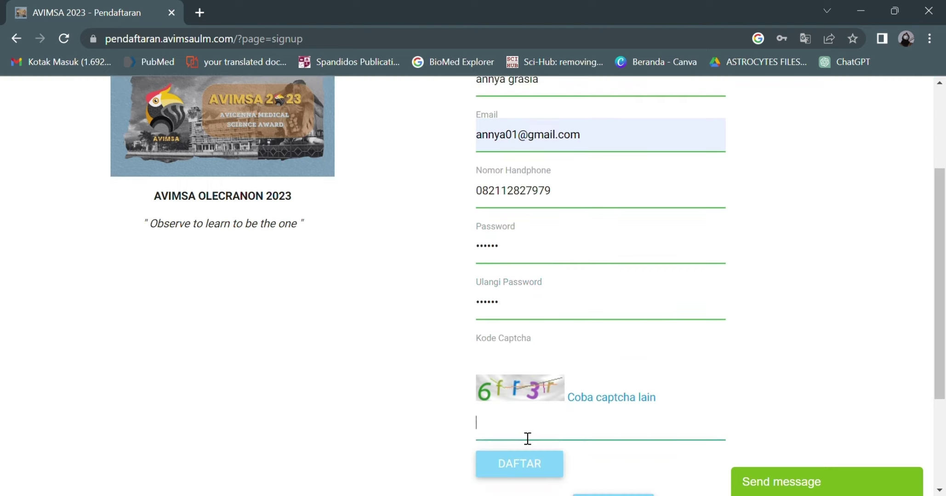
type("6fr3r")
scroll(528, 466, "down", 2)
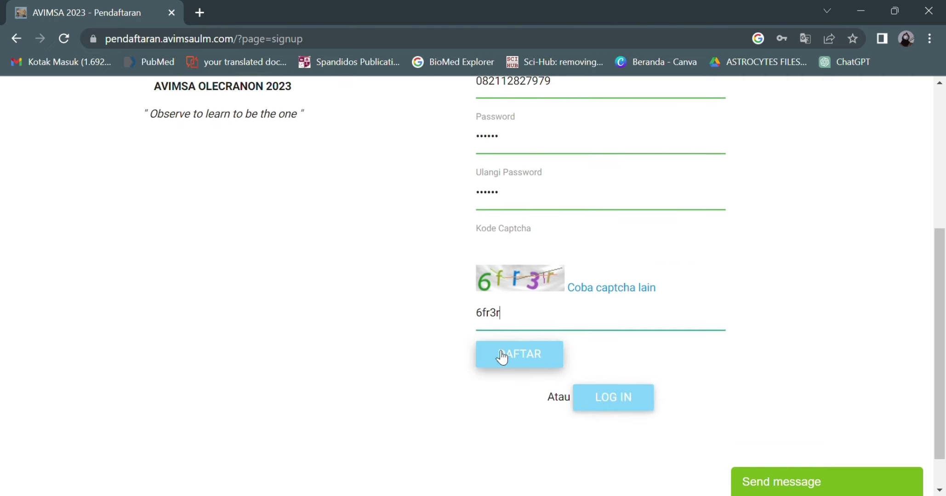
scroll(502, 356, "up", 4)
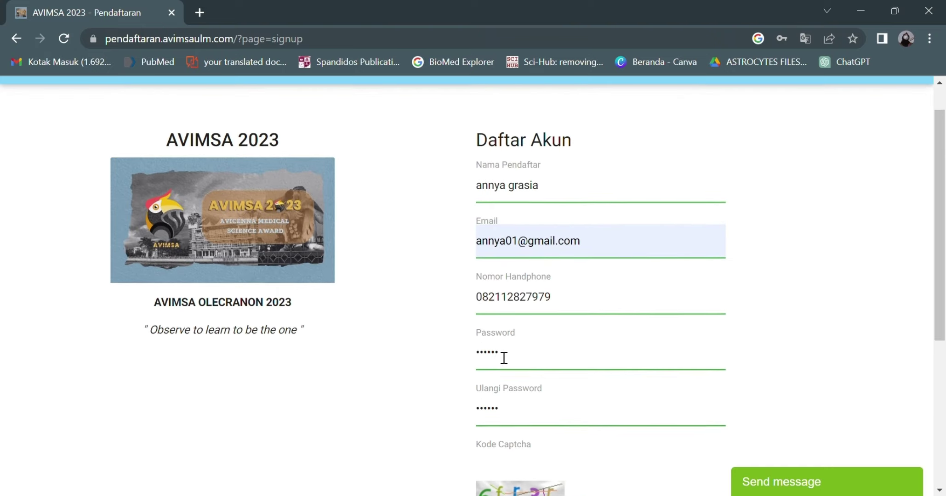
scroll(497, 356, "down", 3)
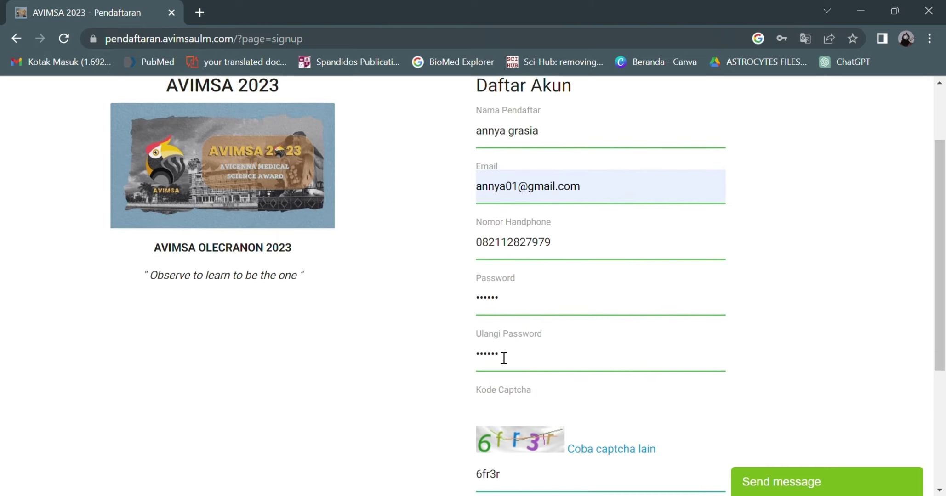
scroll(504, 358, "down", 2)
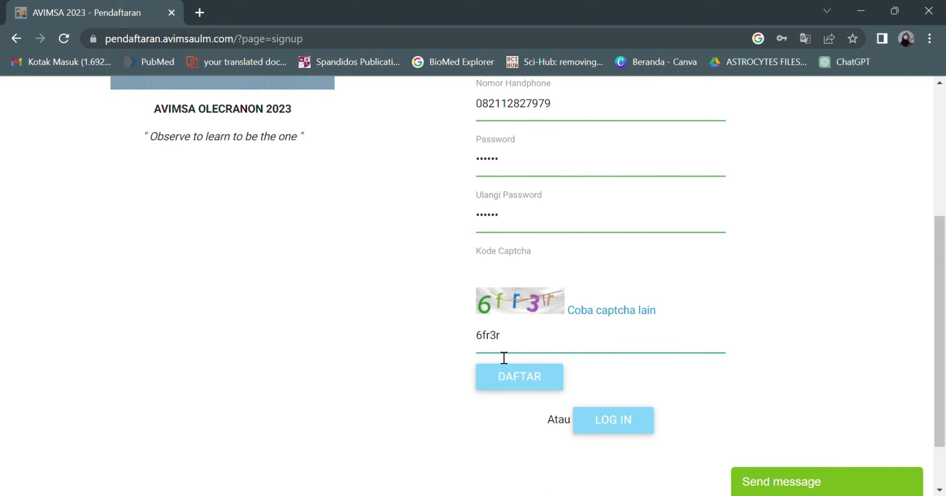
left_click(502, 377)
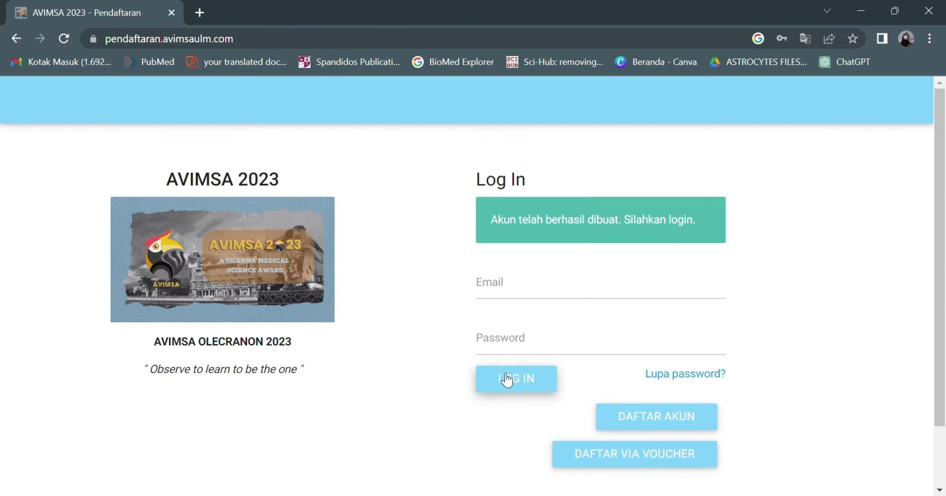
Step: Sign in using the new account's registered e-mail and password
left_click(504, 302)
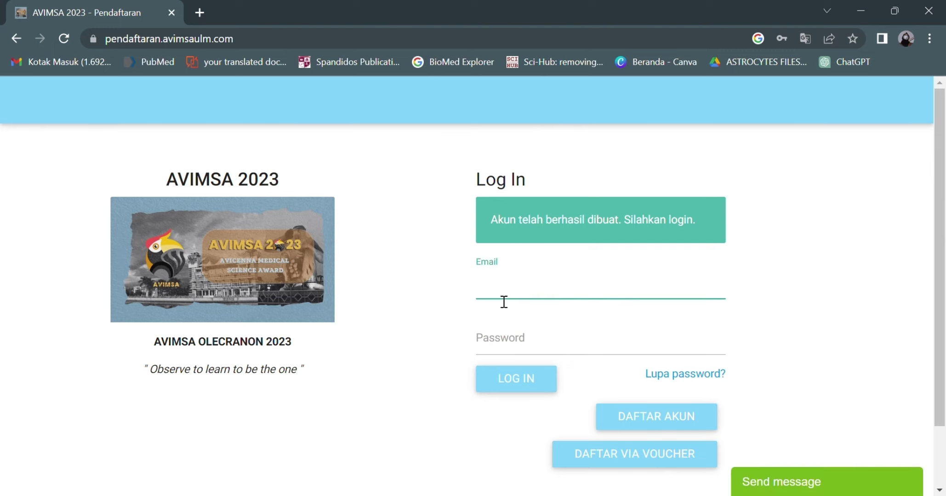
left_click(542, 322)
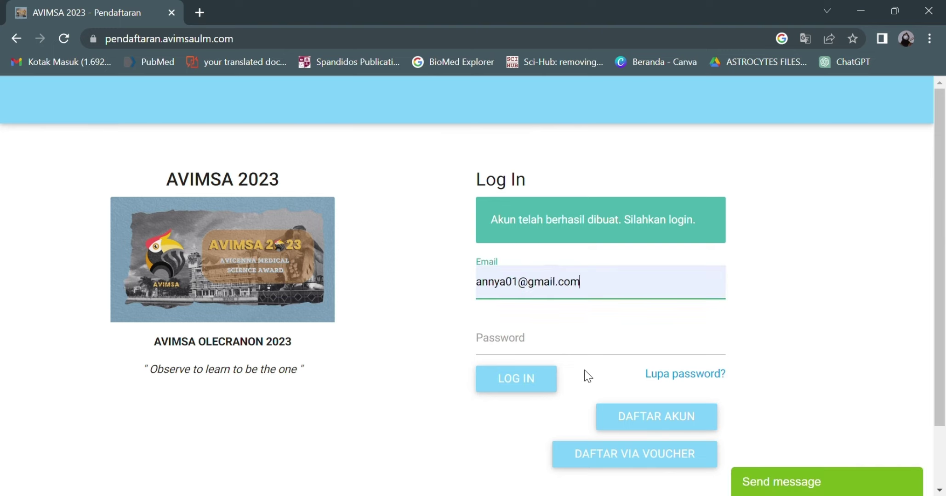
left_click(524, 347)
type("•••")
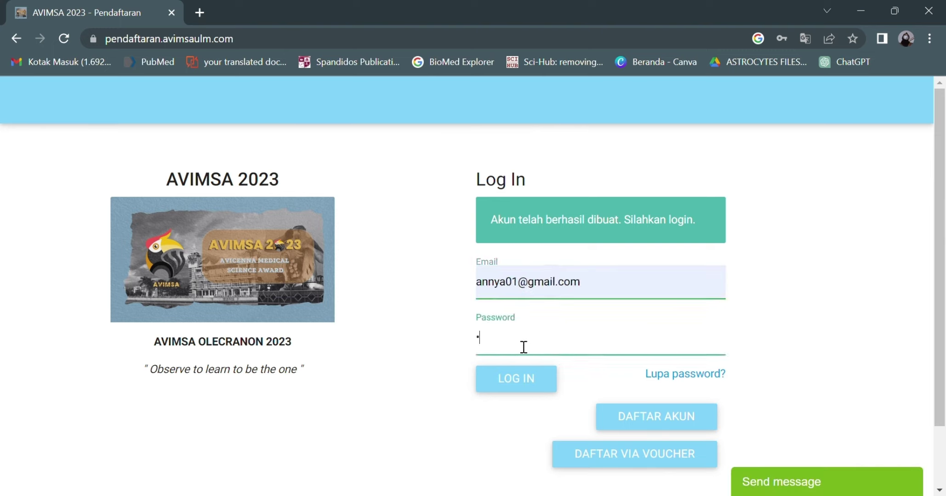
type("•••")
left_click(514, 378)
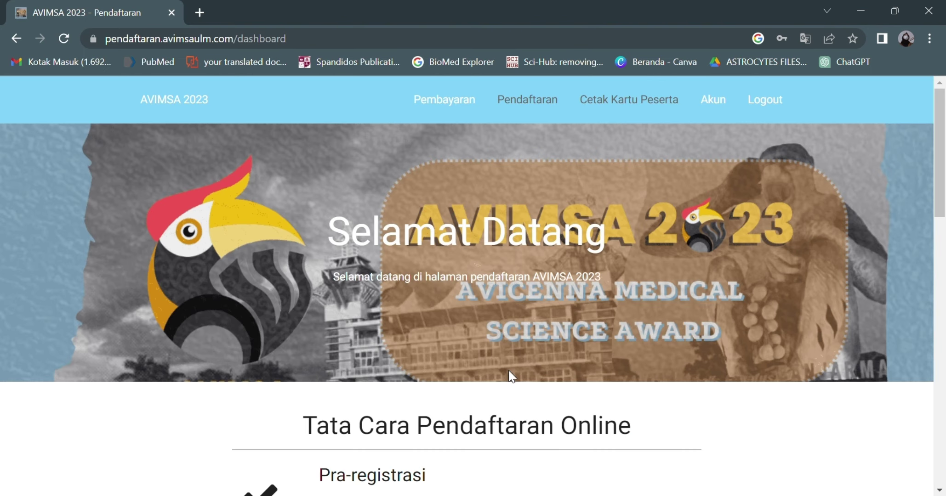
Step: Scroll through the Tata Cara Pendaftaran Online guide down to the SELANJUTNYA button
scroll(511, 376, "down", 3)
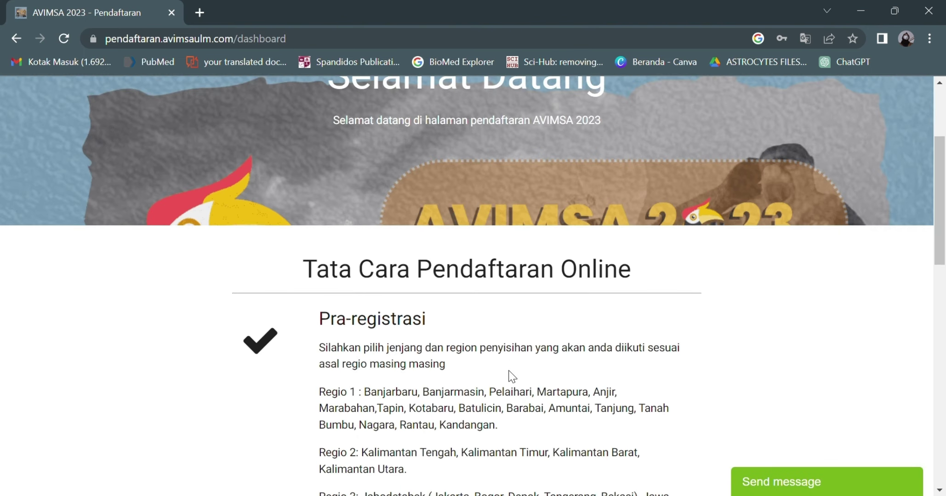
scroll(512, 376, "down", 2)
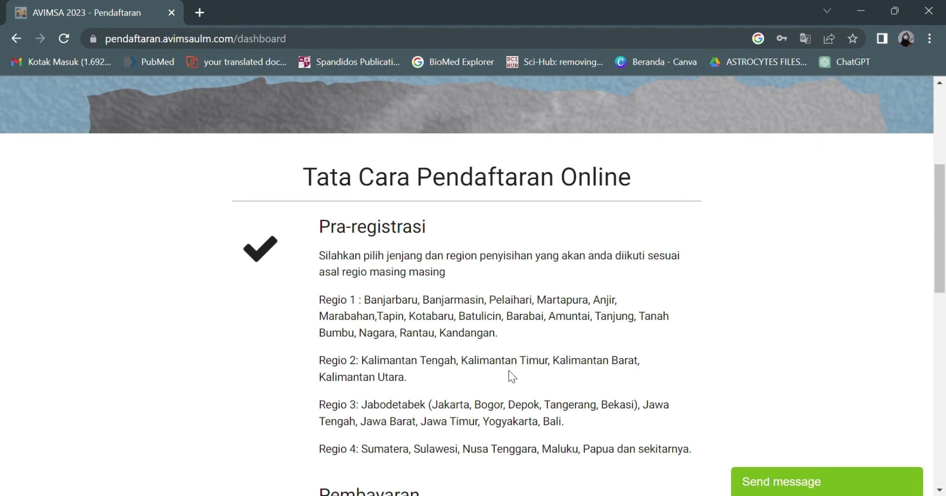
scroll(512, 376, "down", 1)
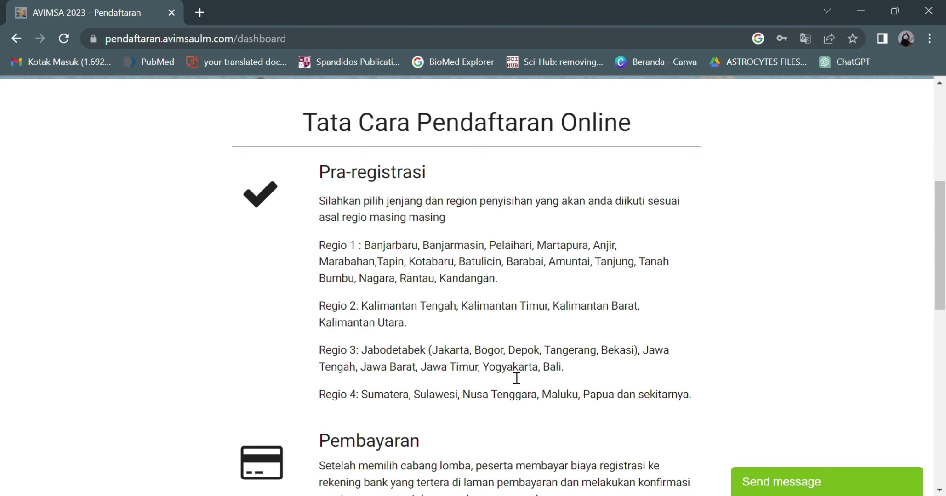
scroll(516, 378, "down", 2)
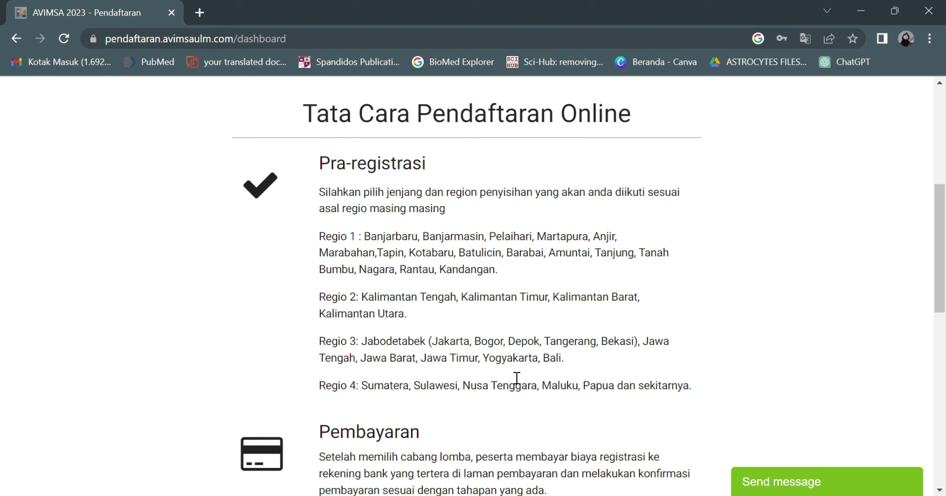
scroll(517, 378, "down", 3)
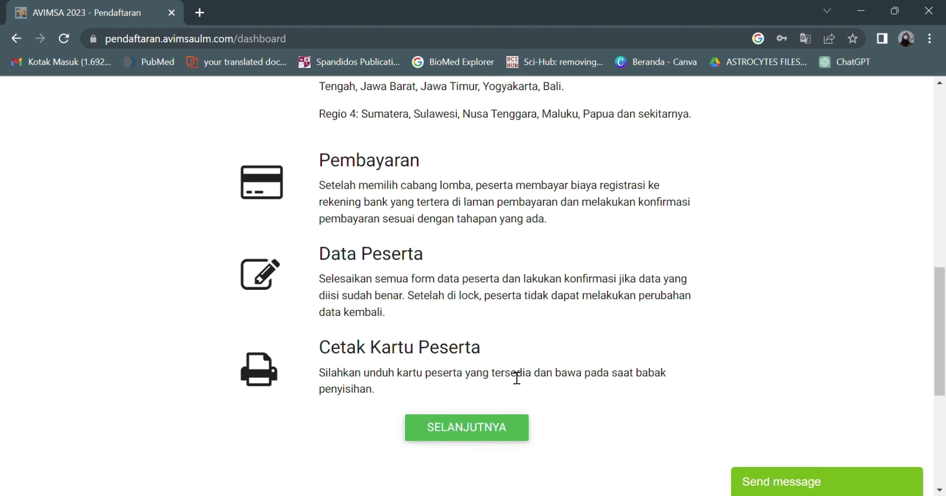
scroll(517, 378, "down", 1)
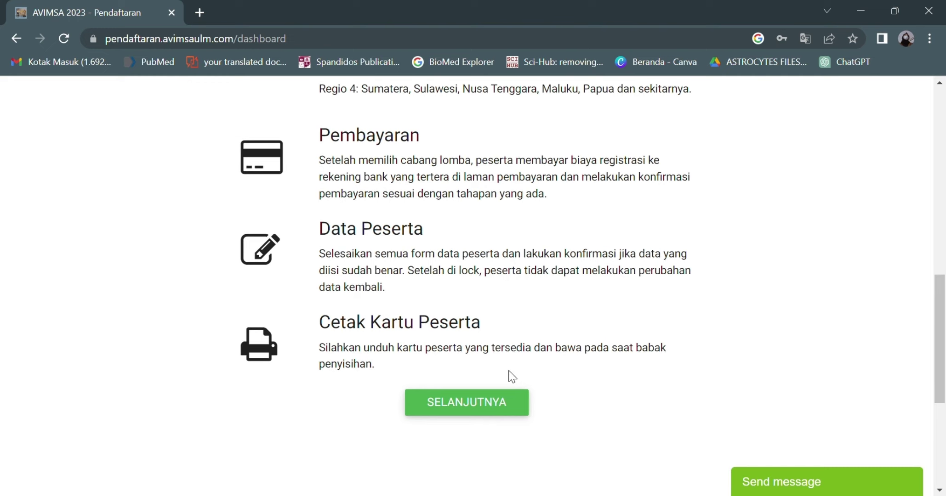
Step: Select category Penyisihan AVIMSA 2023 and region REGIO I, then submit
left_click(487, 404)
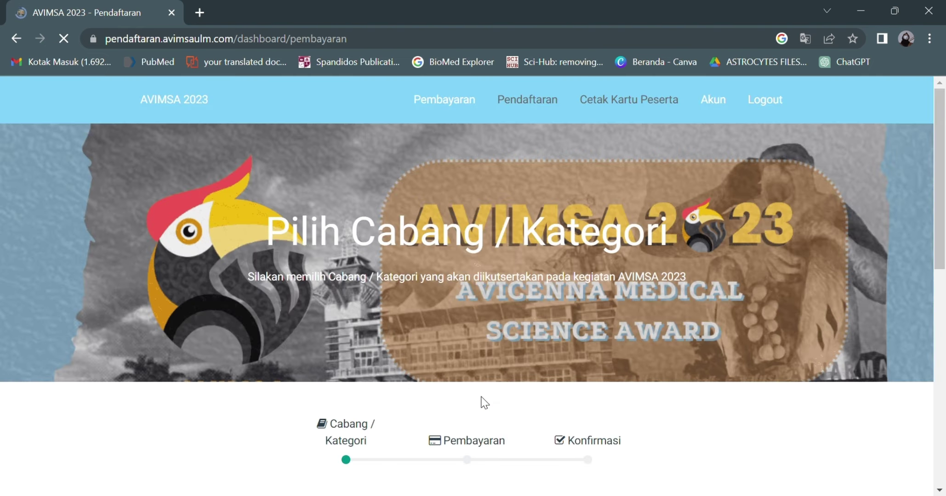
scroll(485, 403, "down", 5)
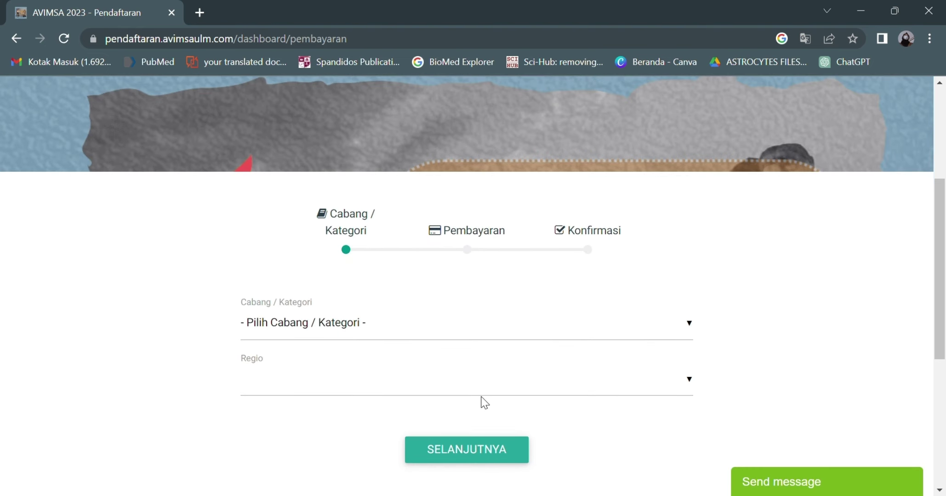
scroll(484, 403, "down", 1)
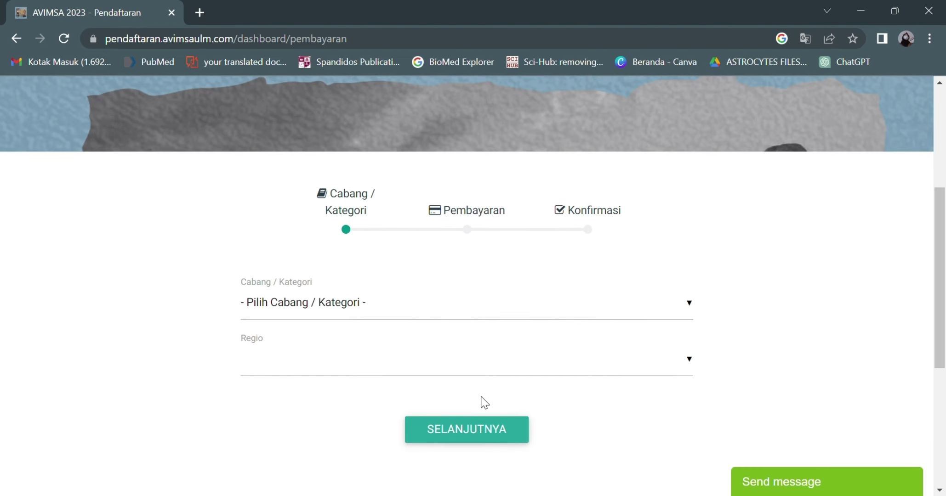
left_click(458, 293)
left_click(422, 381)
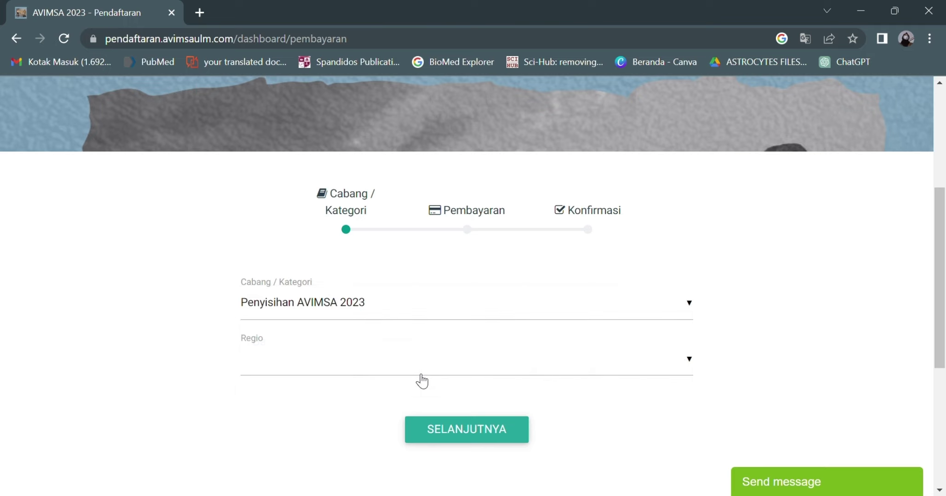
left_click(420, 370)
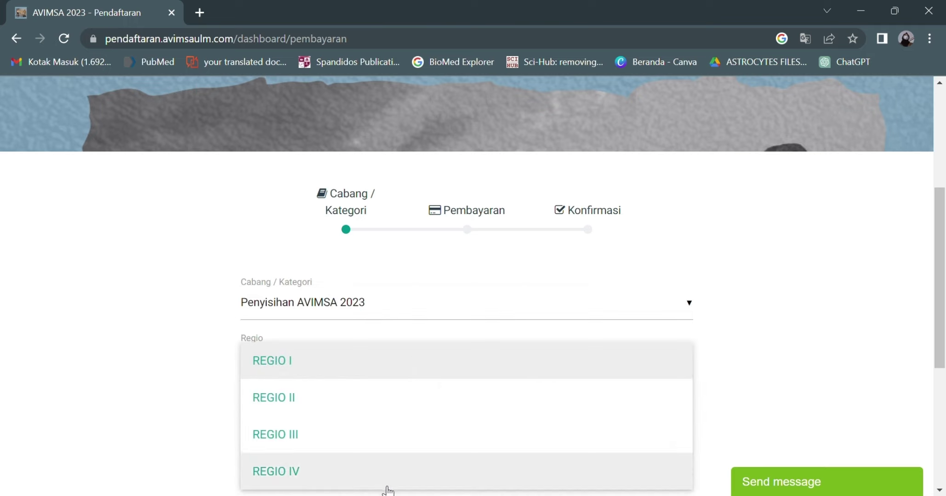
left_click(410, 377)
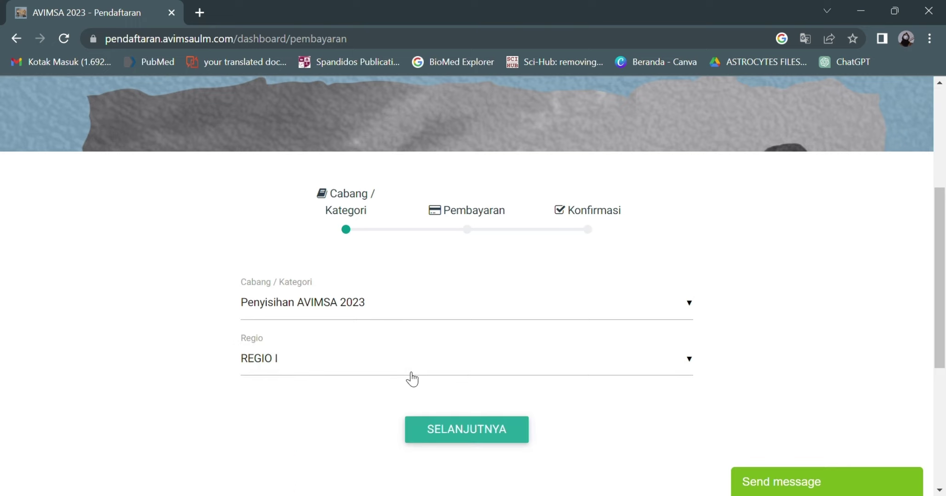
left_click(449, 437)
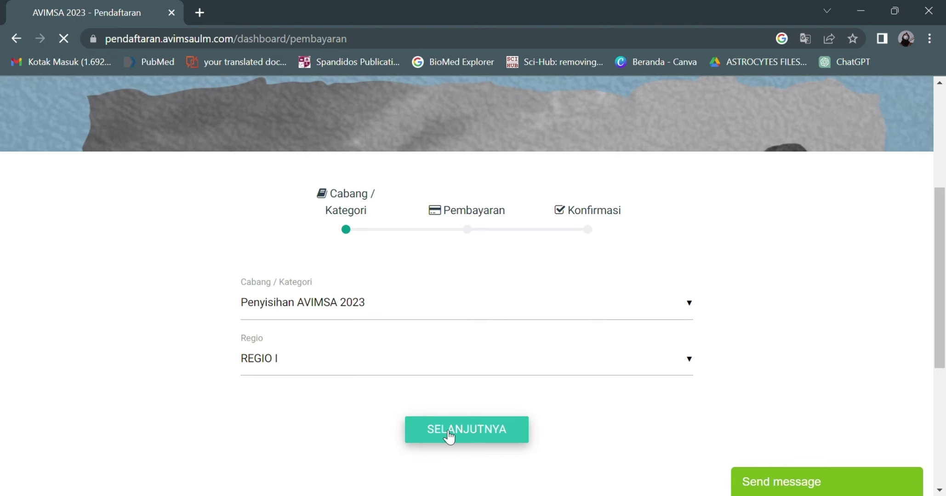
Step: Review the BNI transfer details and proceed to KIRIM KONFIRMASI
scroll(442, 429, "down", 3)
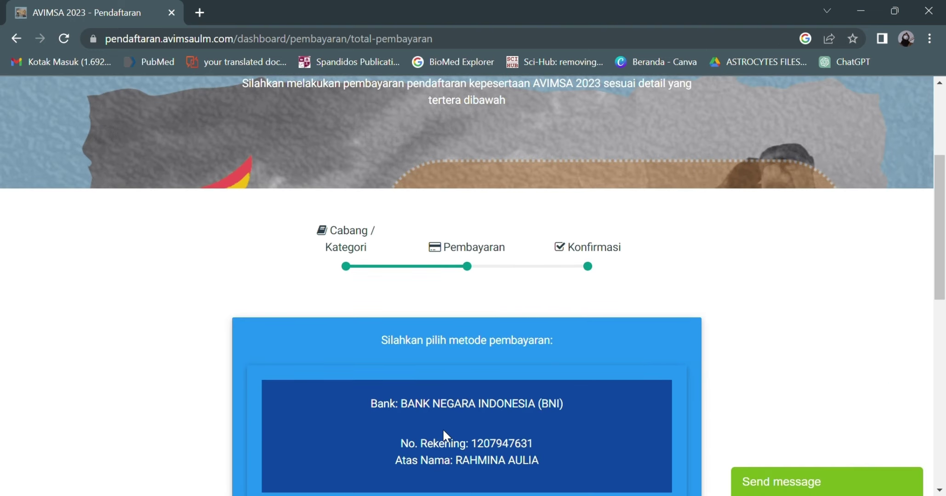
scroll(442, 429, "down", 3)
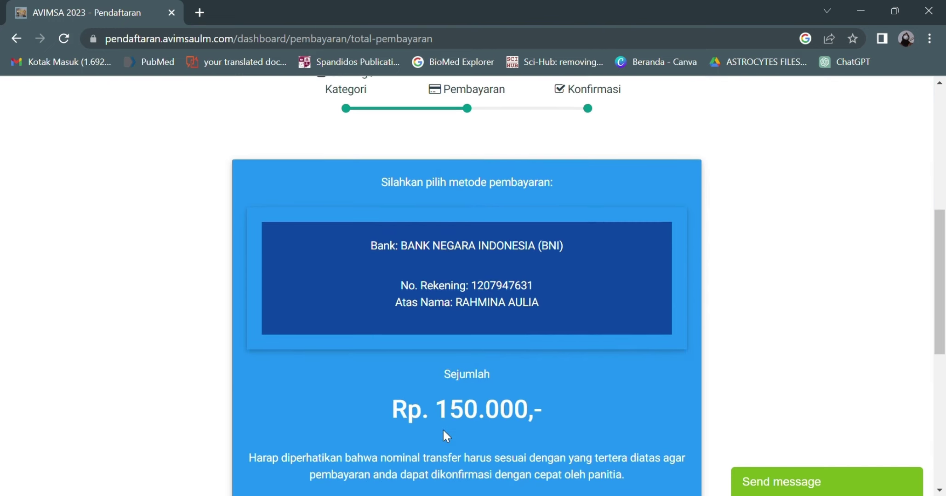
scroll(442, 435, "down", 1)
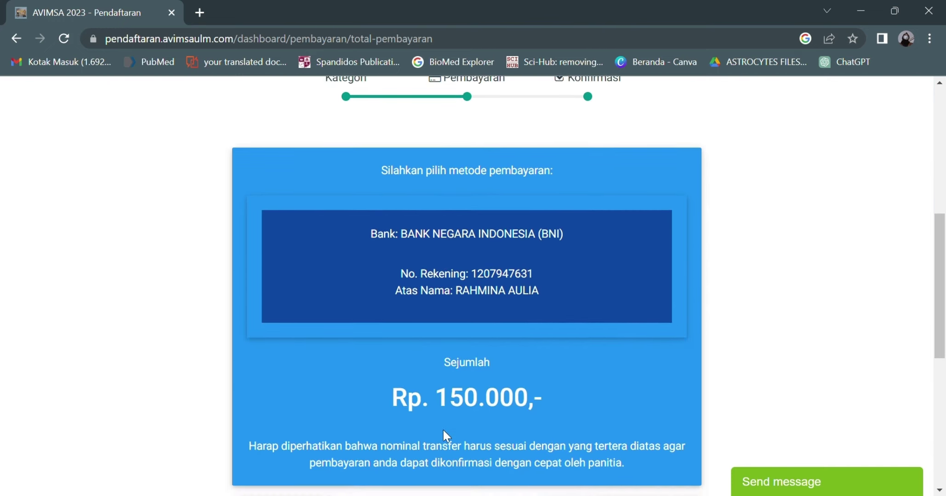
scroll(443, 430, "down", 1)
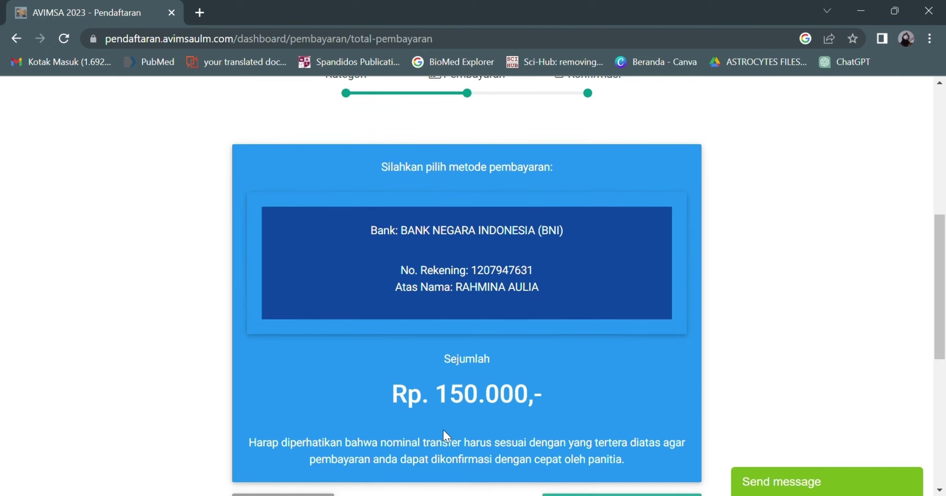
scroll(443, 430, "down", 1)
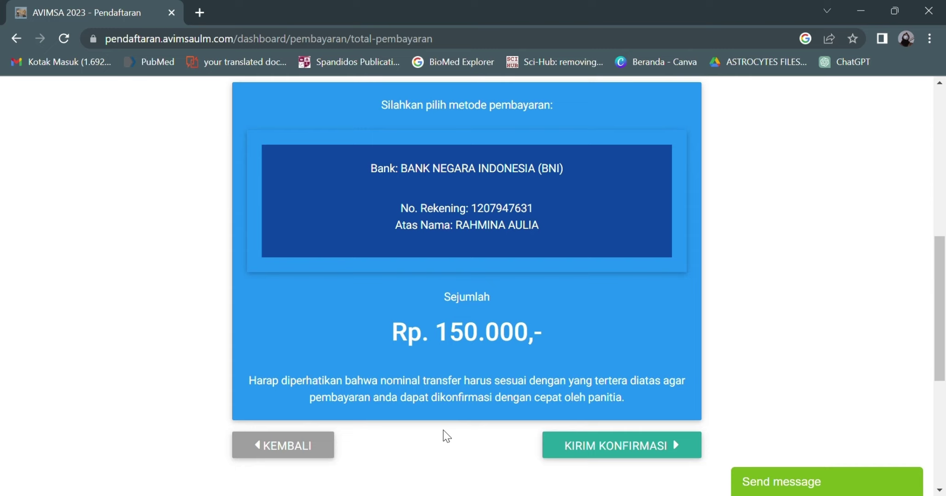
scroll(443, 431, "down", 1)
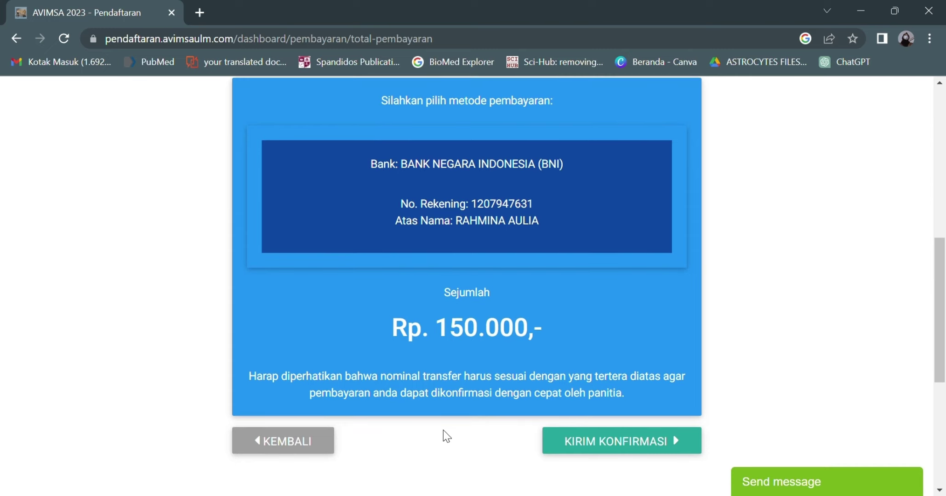
left_click(561, 448)
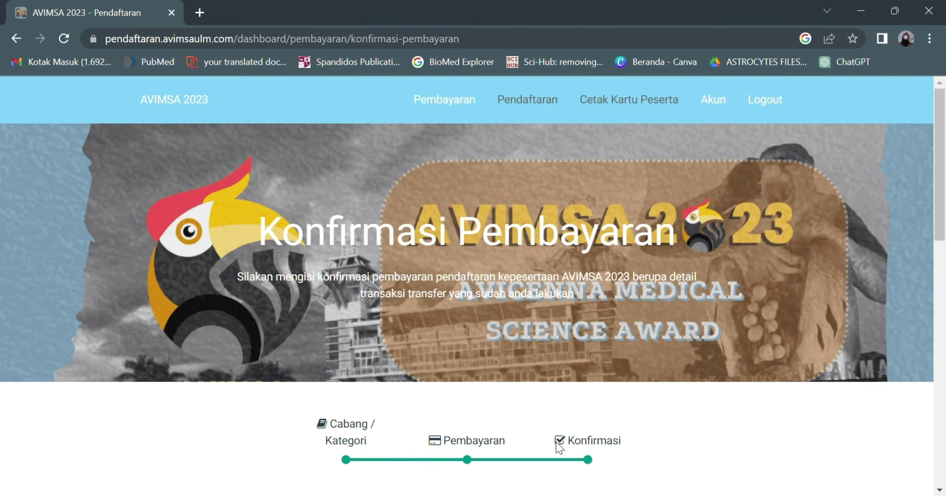
Step: Choose the BNI destination account, enter the account holder's name and BNI as sending bank
scroll(563, 449, "down", 3)
scroll(564, 450, "down", 1)
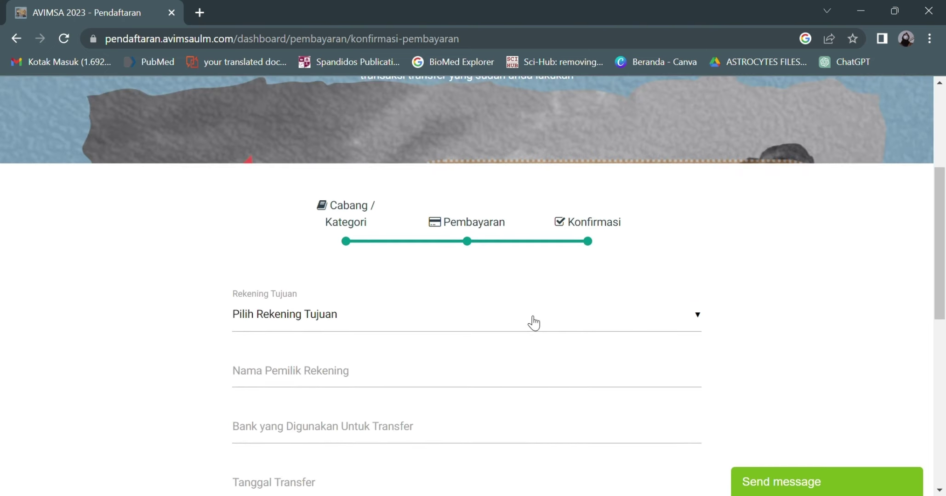
left_click(533, 323)
left_click(504, 352)
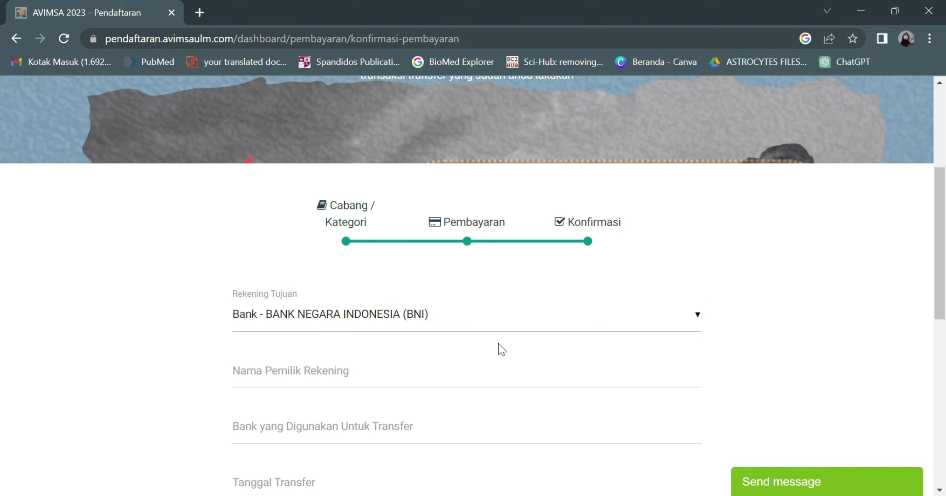
left_click(442, 374)
type("Annya")
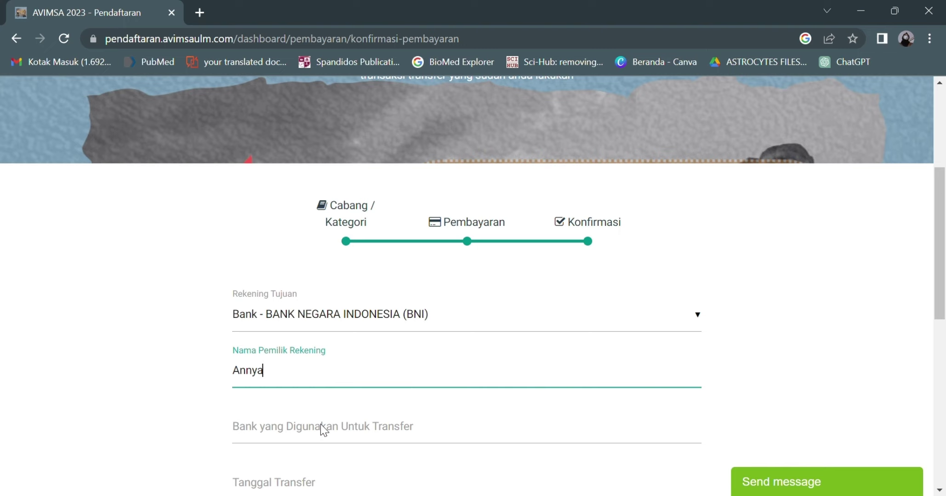
left_click(275, 442)
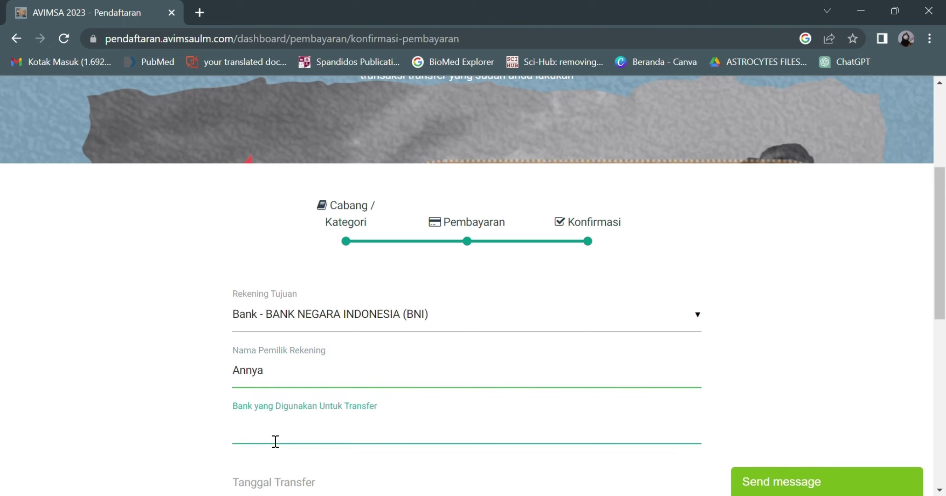
type("BNI")
Step: Set transfer date to today, attach bukti pembayaran.jpg and send the confirmation
scroll(297, 435, "down", 3)
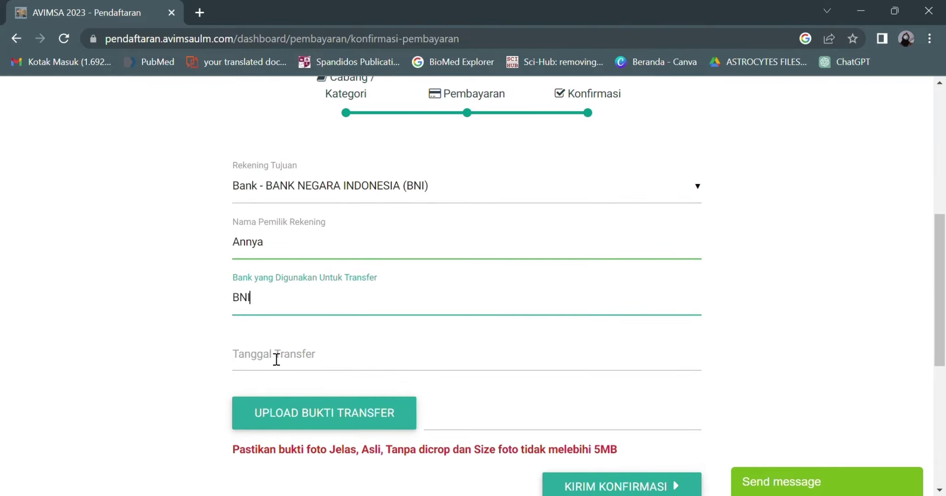
left_click(273, 356)
left_click(392, 475)
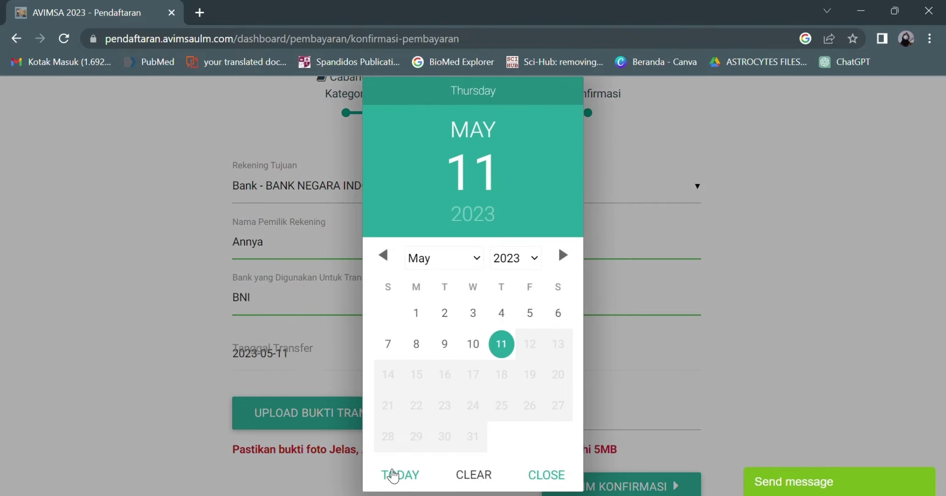
left_click(551, 477)
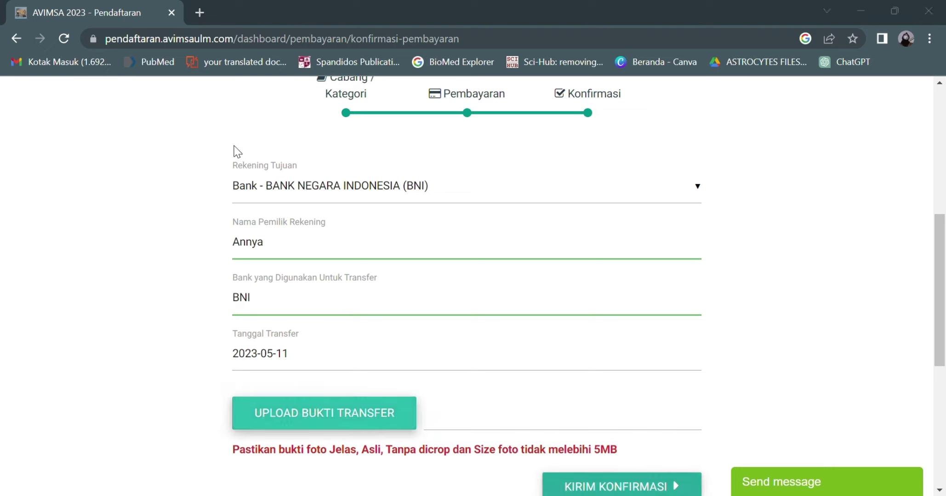
key("Return")
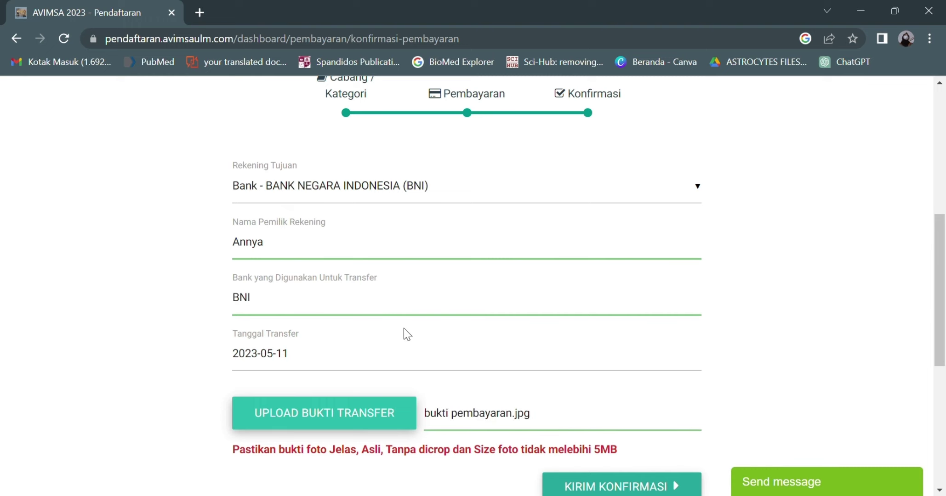
scroll(486, 372, "down", 2)
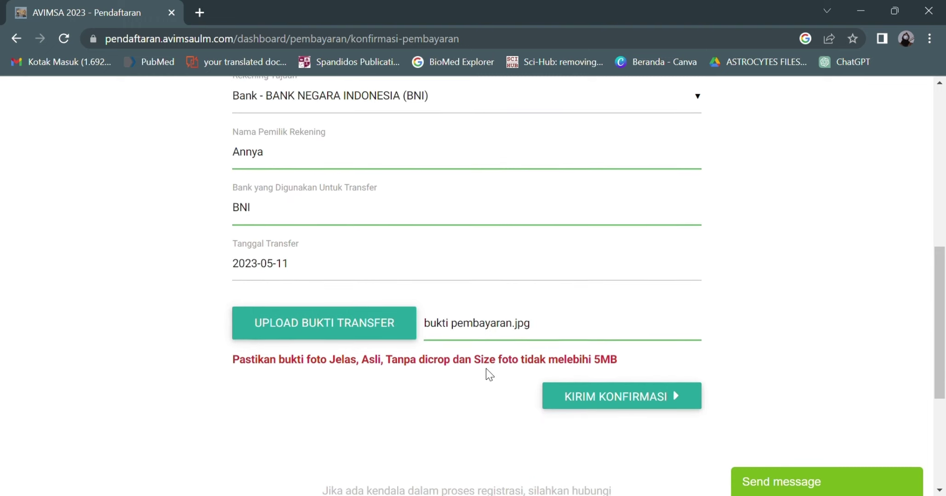
left_click(586, 403)
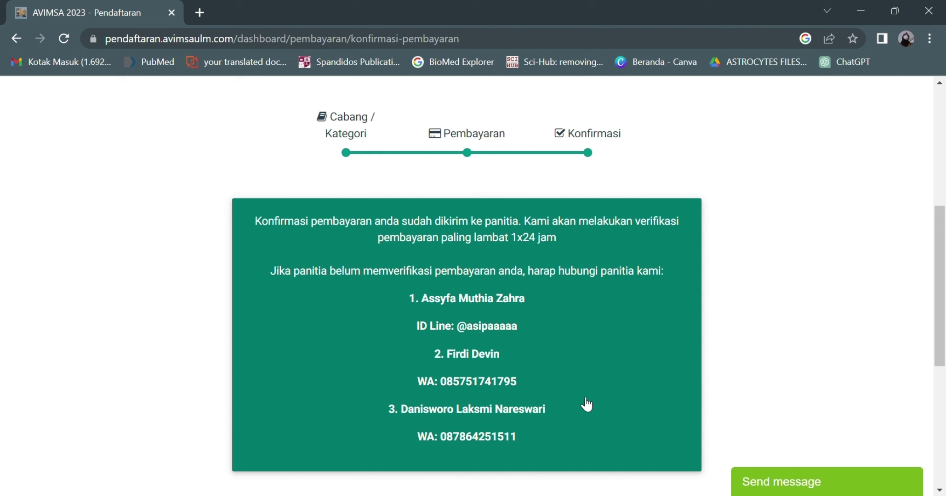
Step: Click LANJUT in the green Yeay! verification box to reach Data Sekolah
scroll(587, 404, "up", 7)
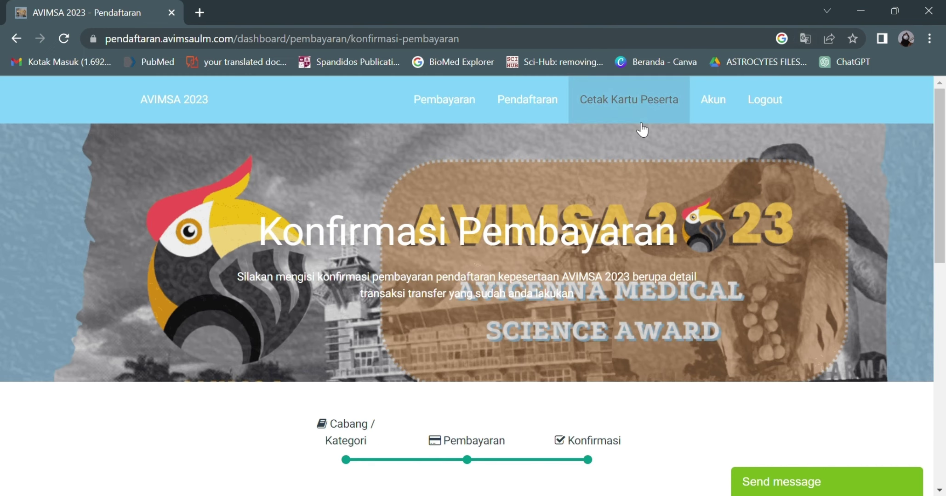
scroll(569, 212, "down", 4)
scroll(568, 212, "down", 2)
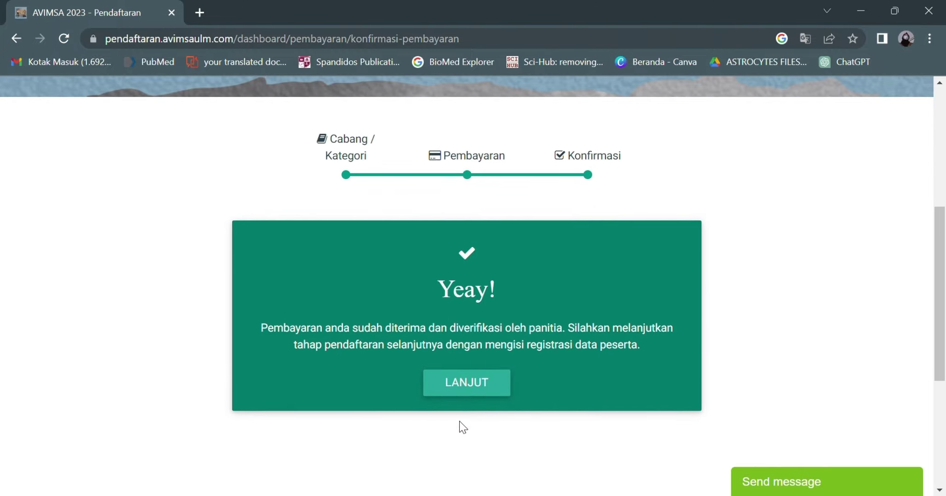
left_click(500, 380)
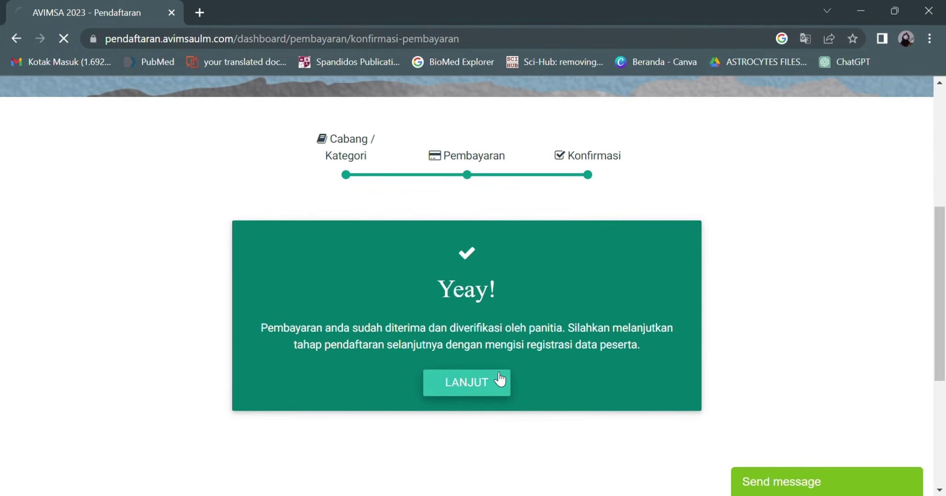
scroll(500, 379, "down", 4)
Step: Save school SMA Negeri 1 Banjarmasin with the accompanying teacher's phone number
scroll(500, 380, "down", 1)
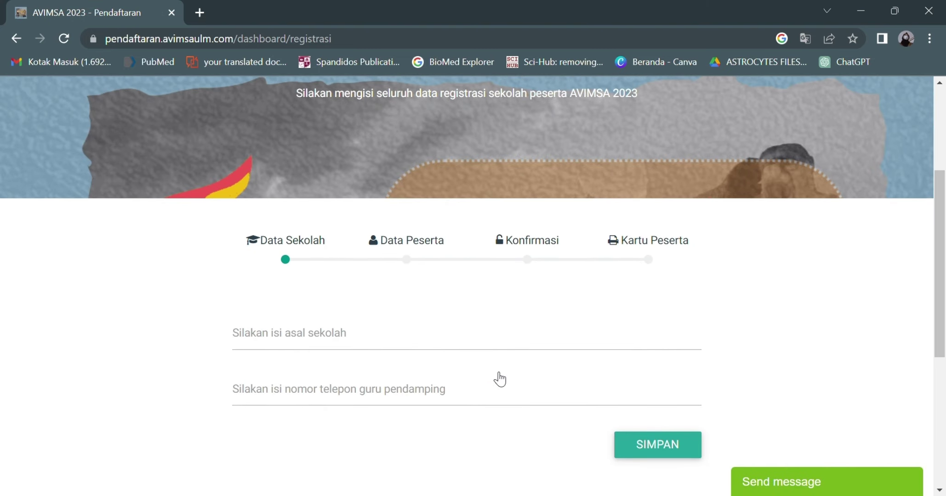
left_click(440, 346)
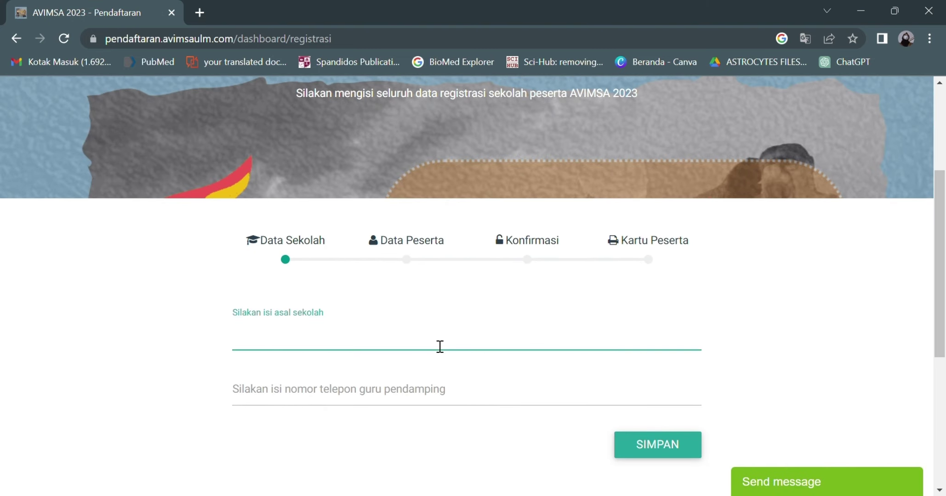
type("Sm")
key("BackSpace")
type("MA Negeri 1 ")
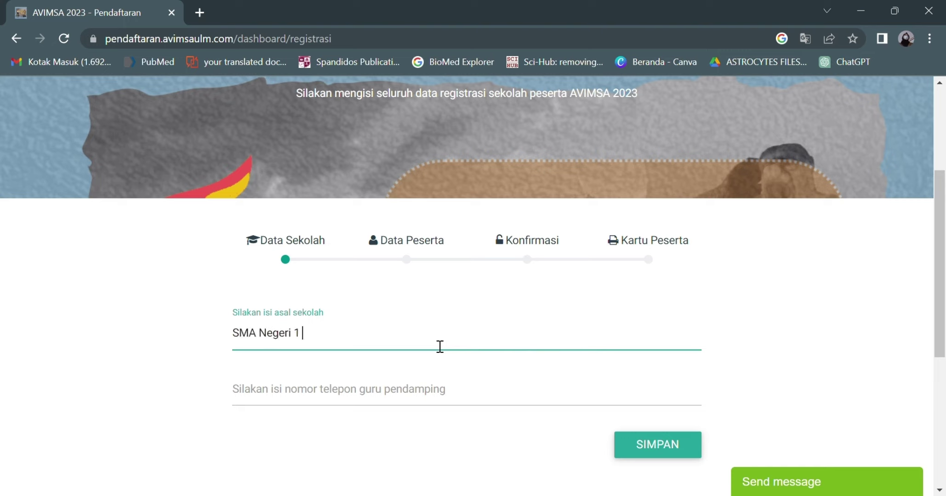
type("Banjarmasin")
left_click(379, 391)
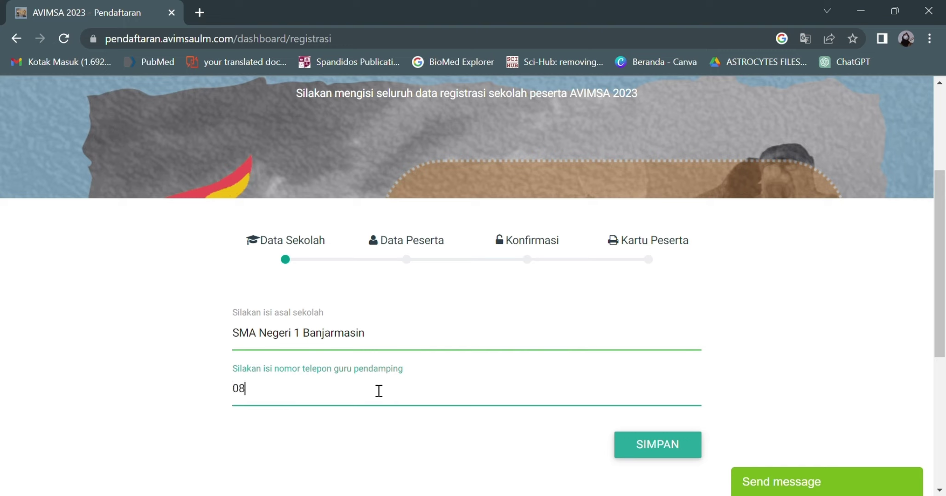
left_click(637, 446)
scroll(628, 450, "down", 5)
Step: Enter the full names of the team leader, two members and the accompanying teacher
left_click(391, 251)
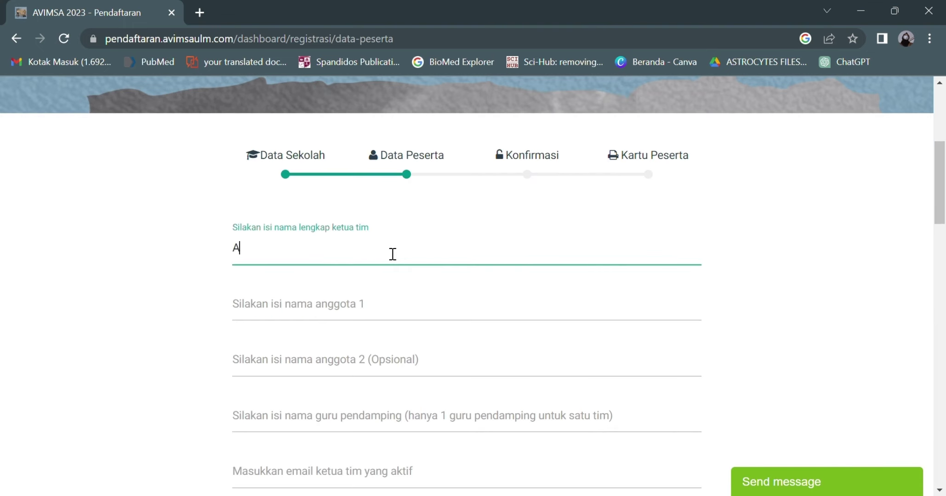
left_click(382, 309)
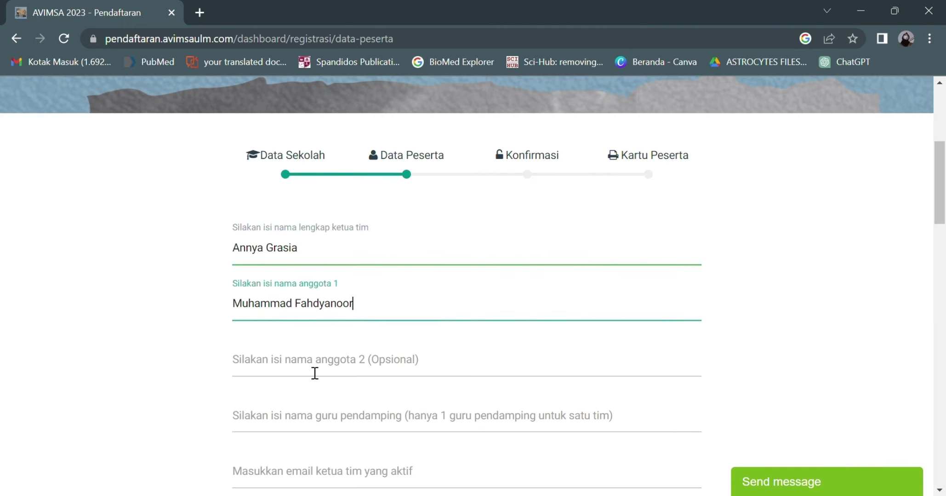
left_click(314, 373)
scroll(307, 367, "down", 2)
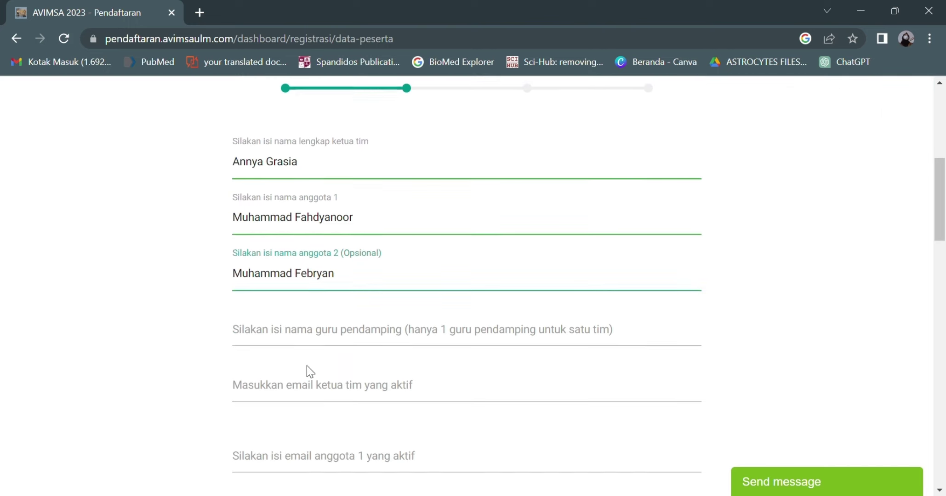
left_click(325, 342)
Step: Enter the three team e-mail addresses, the leader's phone number and Line ID
left_click(323, 394)
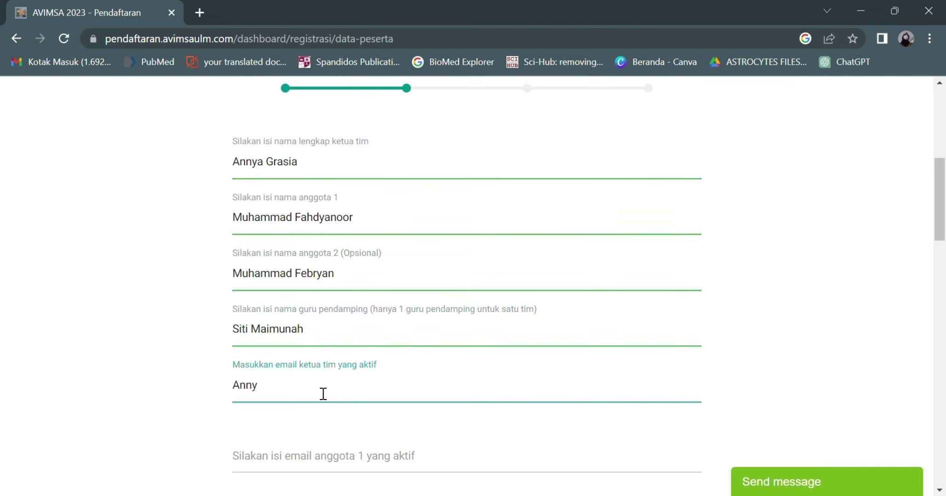
scroll(318, 393, "down", 3)
left_click(306, 350)
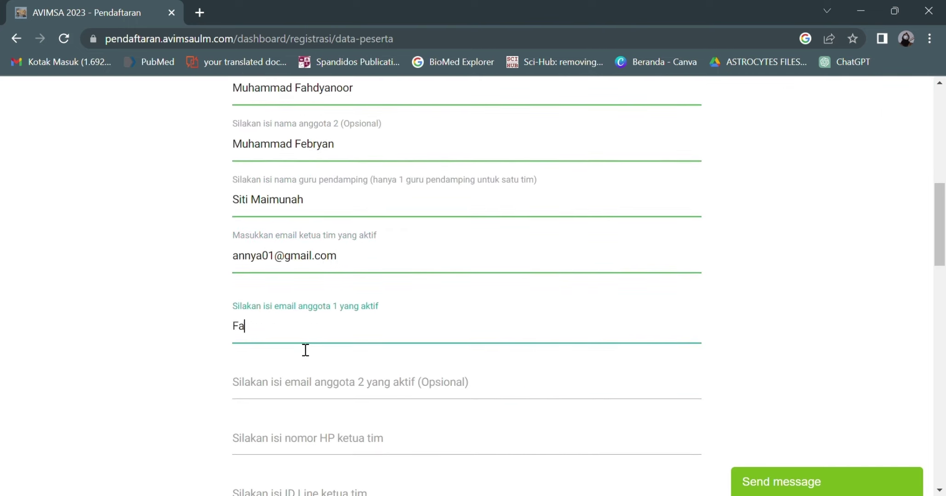
left_click(285, 393)
left_click(314, 446)
scroll(314, 446, "down", 3)
left_click(297, 370)
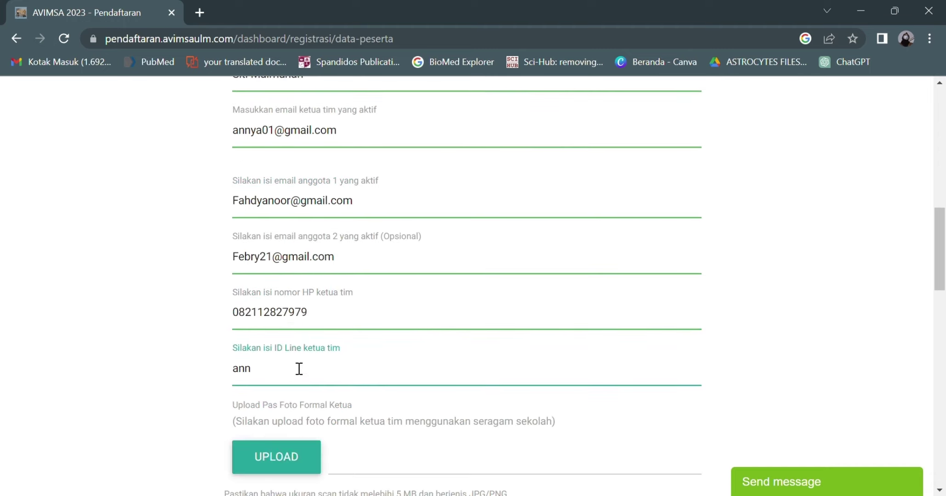
scroll(299, 369, "down", 2)
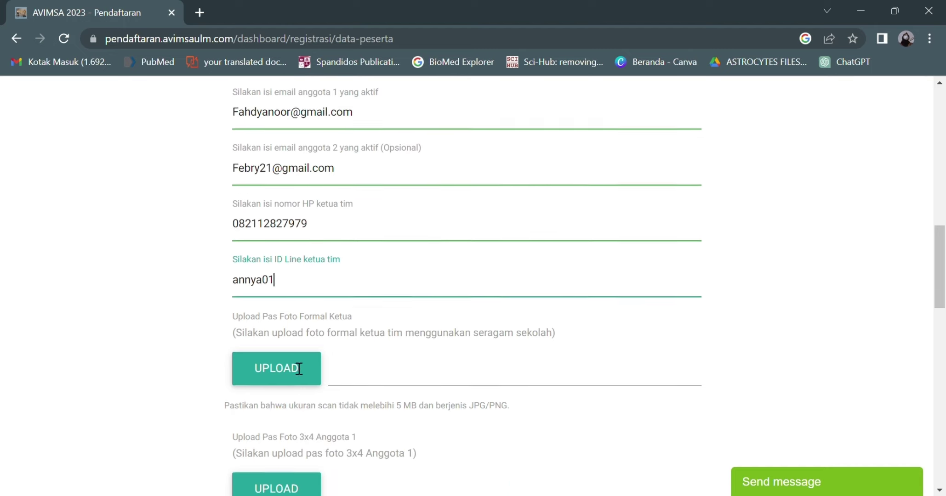
Step: Upload the 3x4 photos: pas foto 3.jpg for the leader, Anggota 1's photo, and pas foto 1.jpg for Anggota 2
left_click(291, 361)
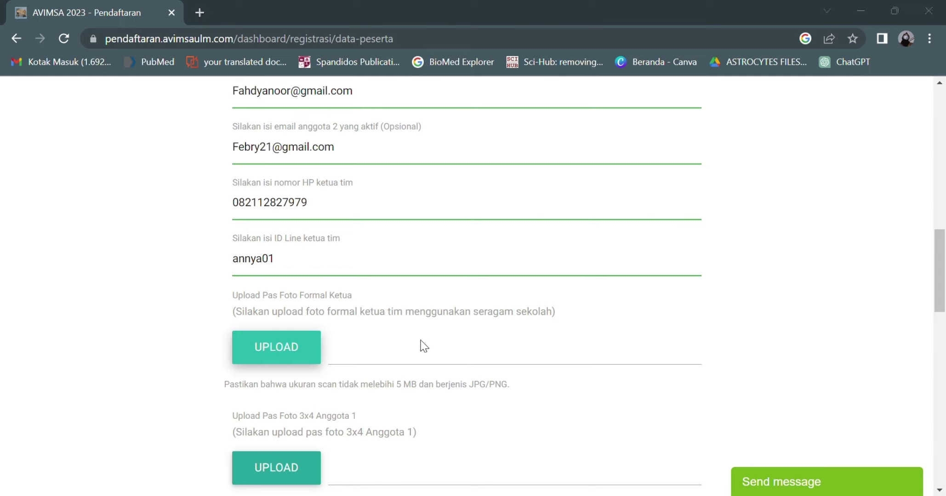
key("Return")
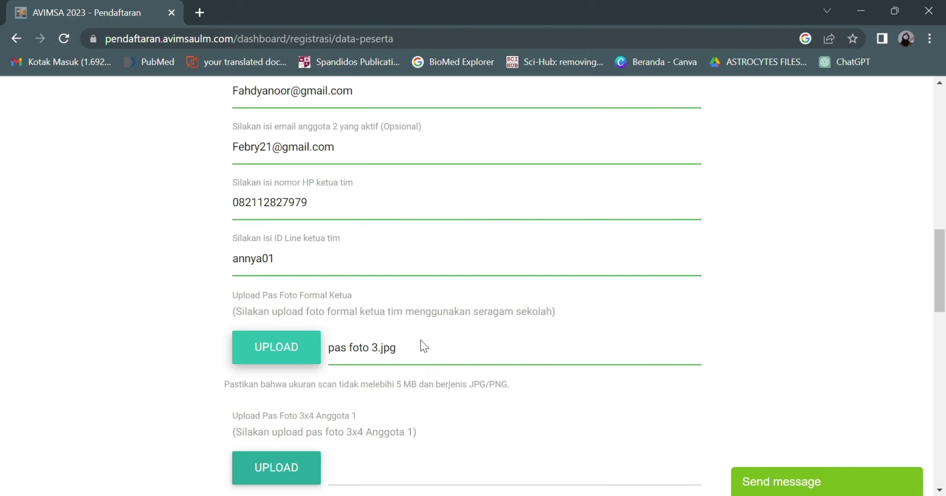
scroll(423, 347, "down", 3)
left_click(280, 342)
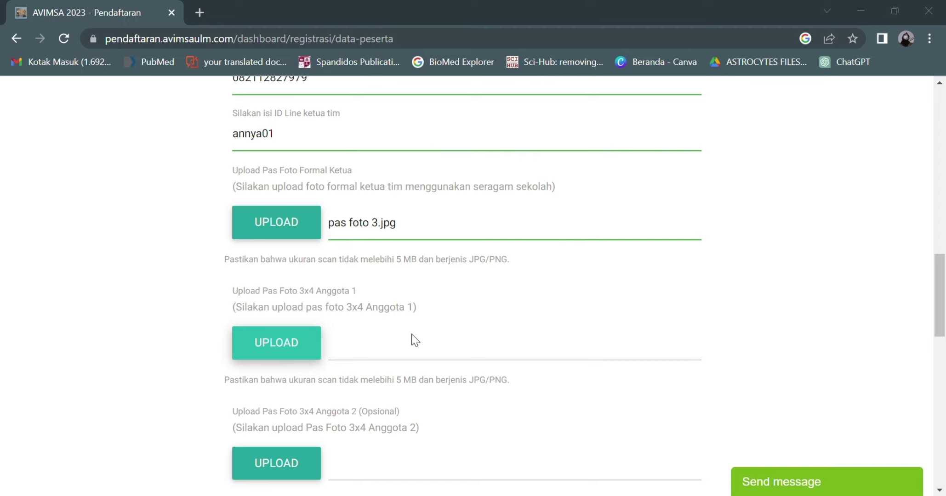
scroll(413, 340, "down", 2)
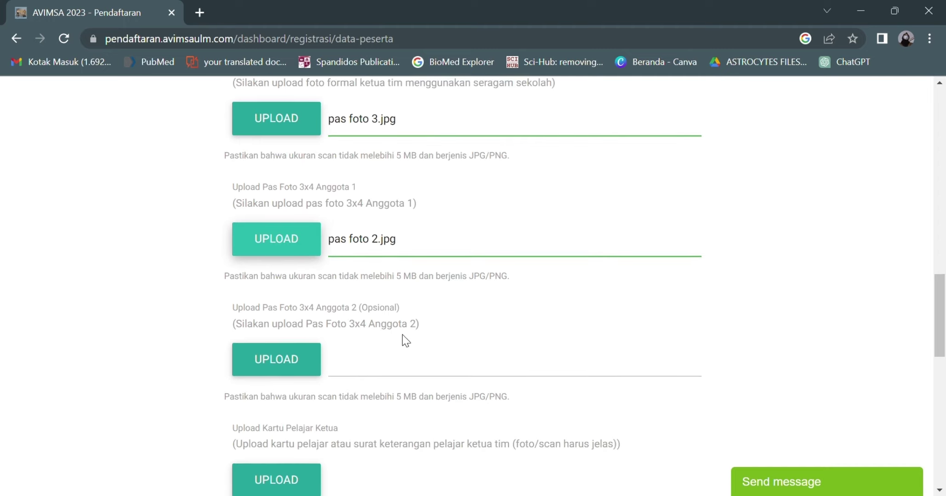
left_click(286, 373)
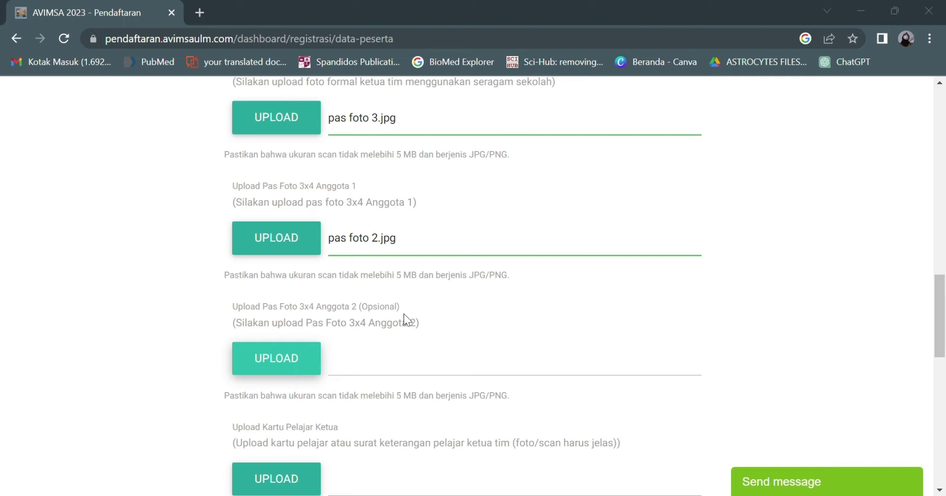
double_click(403, 337)
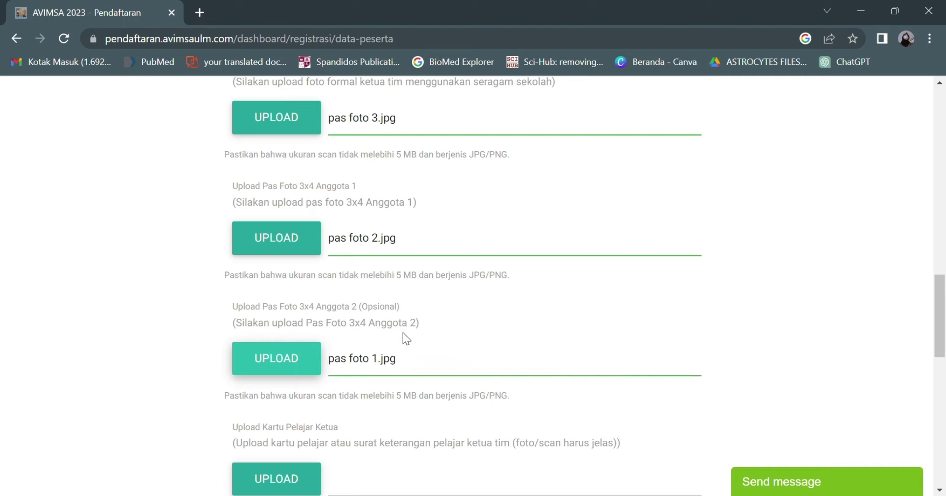
Step: Attach Kartu Pelajar.jpg as the student card for the leader, Anggota 1 and Anggota 2, then save the participant data
scroll(402, 338, "down", 3)
left_click(287, 360)
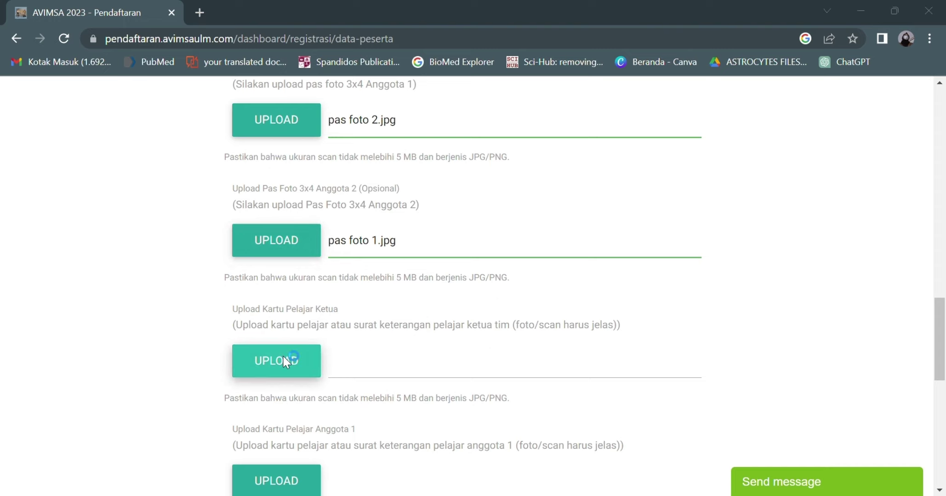
double_click(406, 338)
scroll(409, 338, "down", 3)
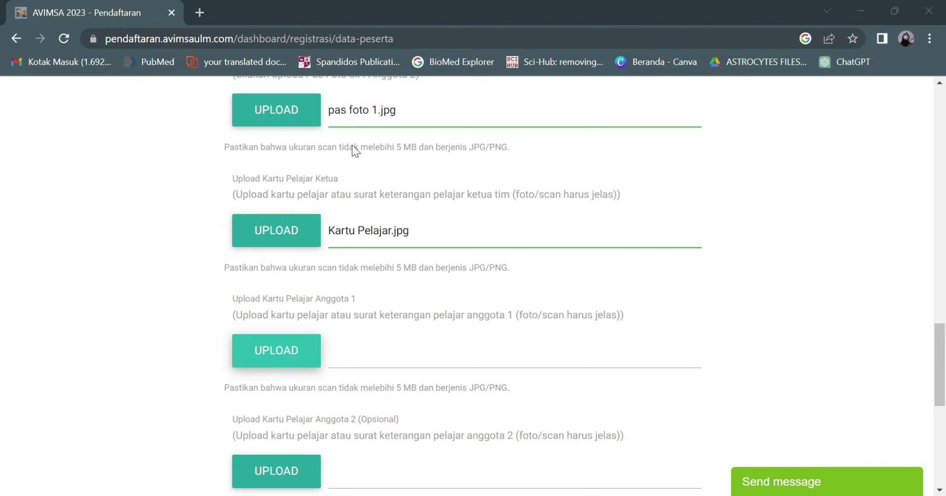
double_click(416, 337)
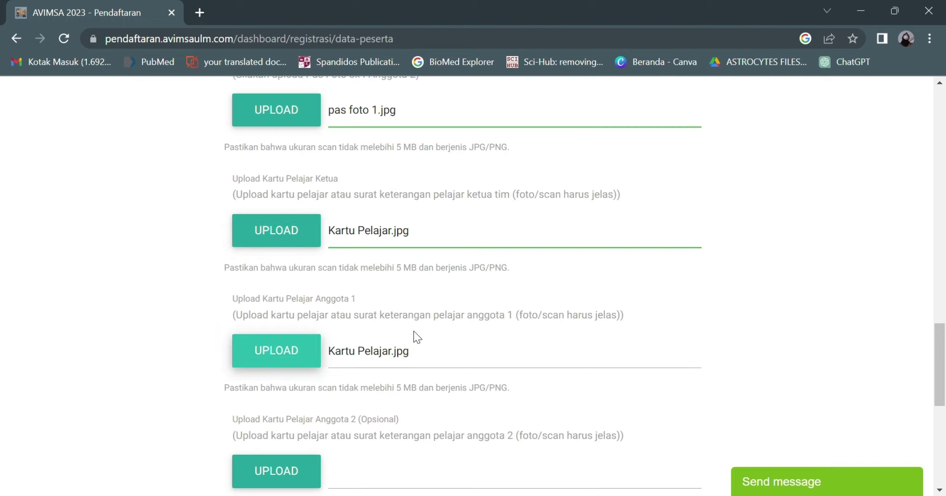
scroll(413, 335, "down", 3)
left_click(307, 346)
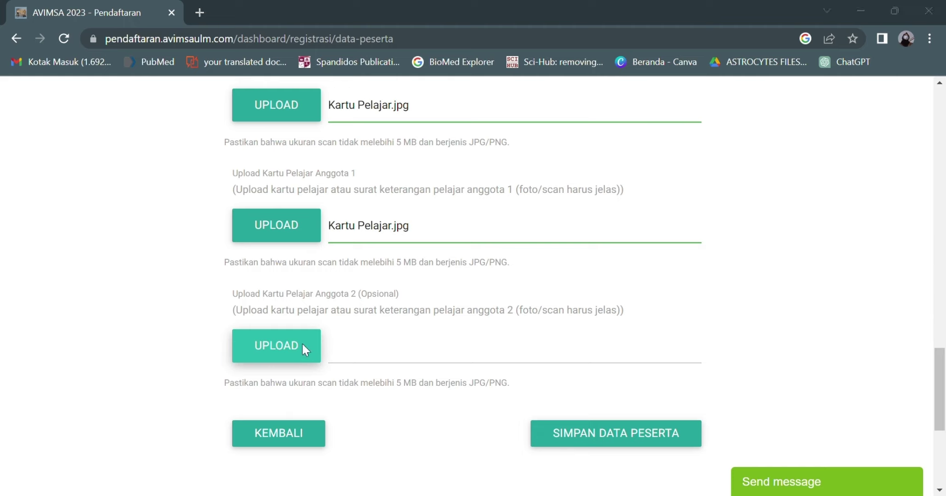
double_click(385, 322)
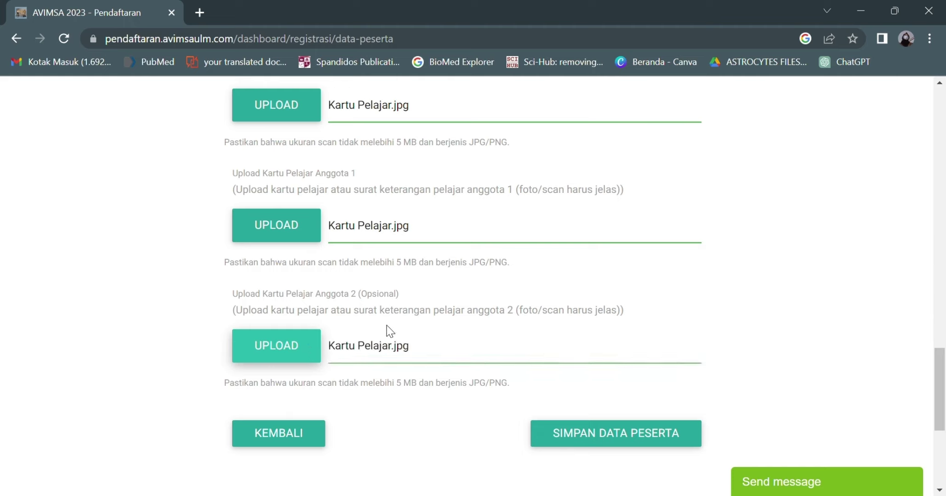
left_click(567, 442)
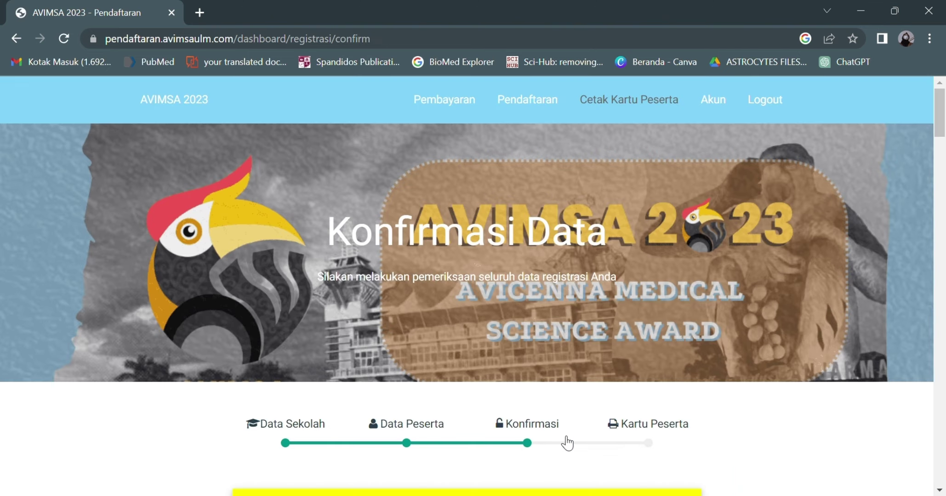
Step: Review every team field, photo and student card on Konfirmasi Data, then click LOCK DATA
scroll(568, 442, "down", 5)
scroll(568, 443, "down", 5)
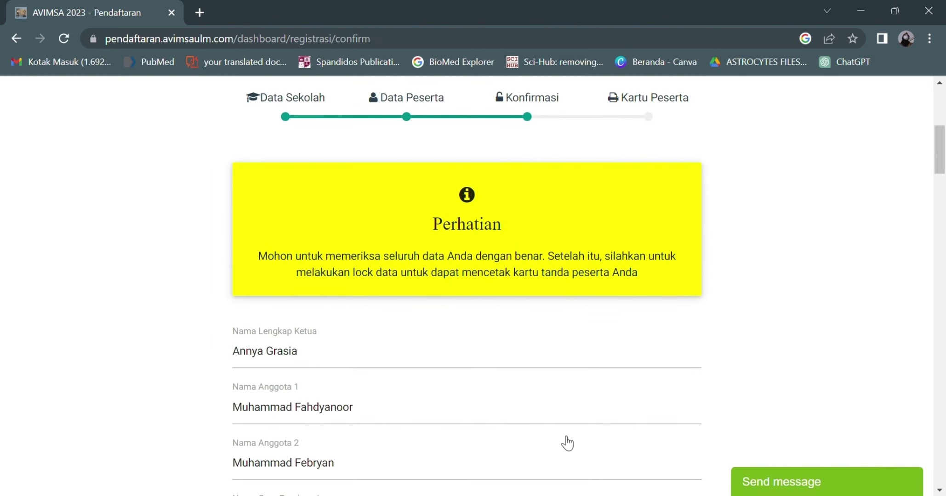
scroll(568, 442, "down", 4)
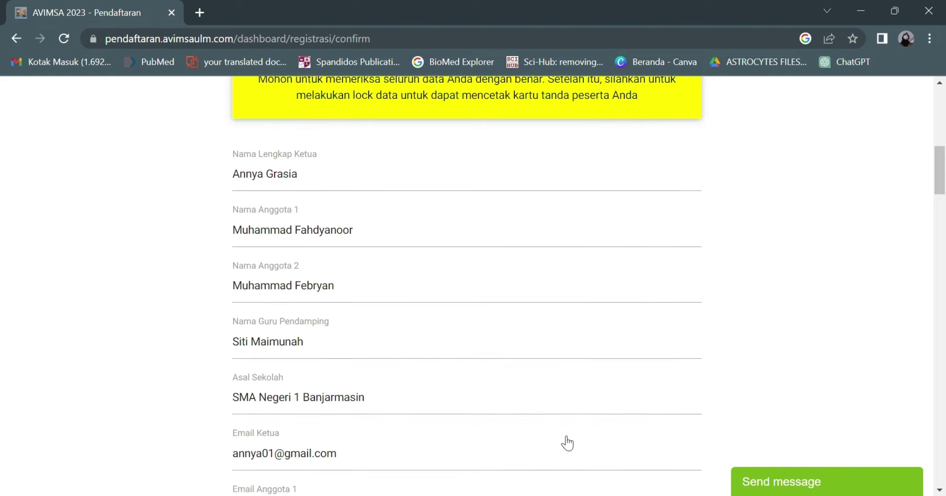
scroll(568, 443, "down", 4)
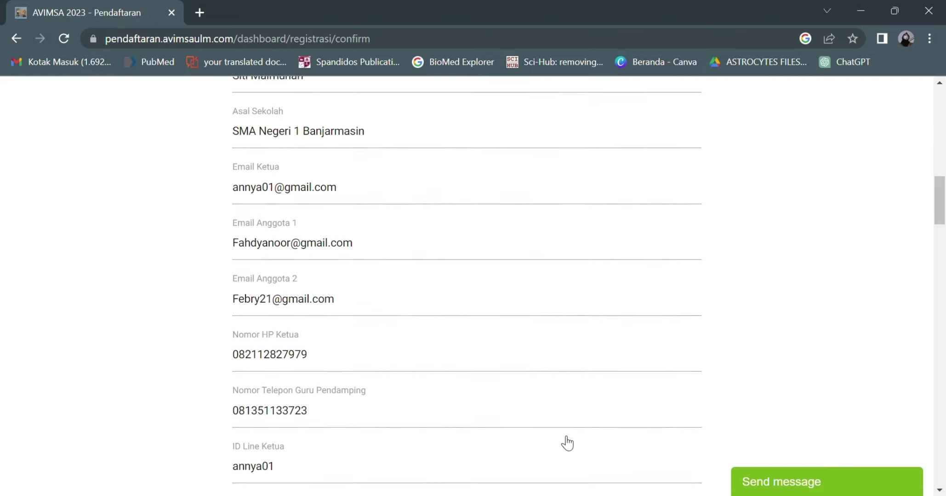
scroll(567, 442, "down", 4)
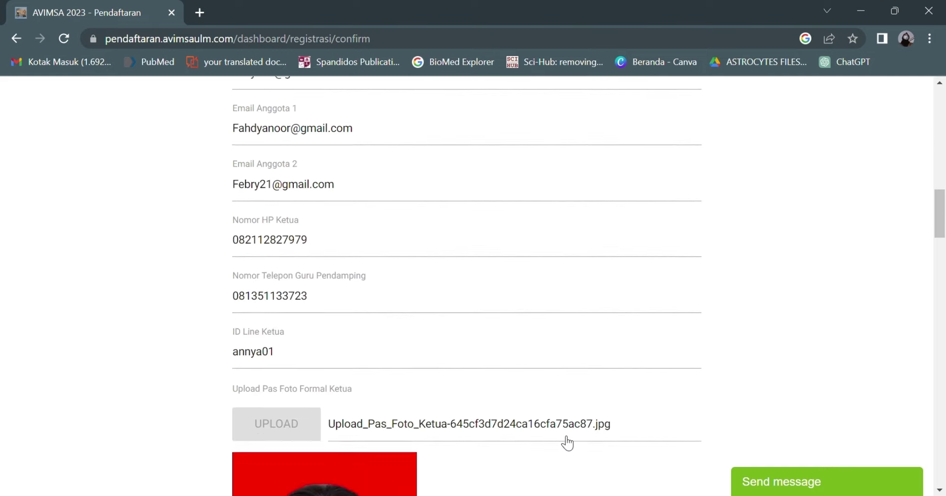
scroll(568, 442, "down", 4)
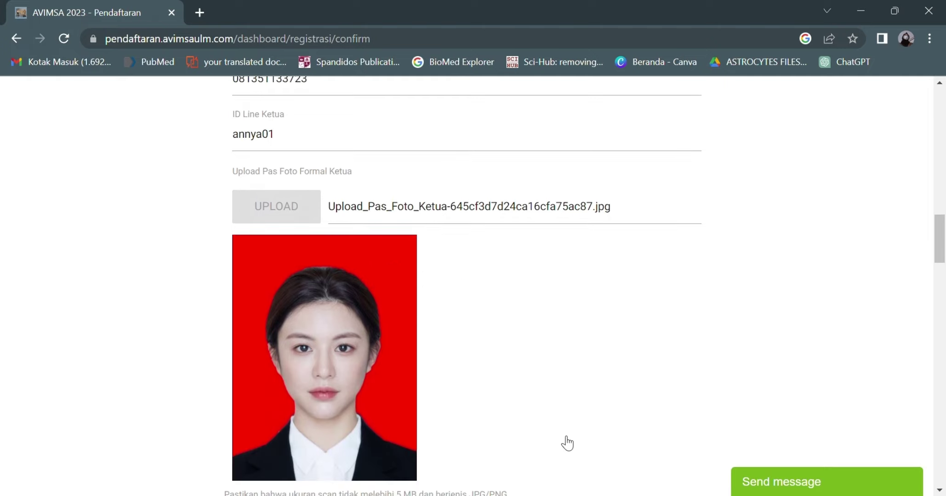
scroll(568, 442, "down", 5)
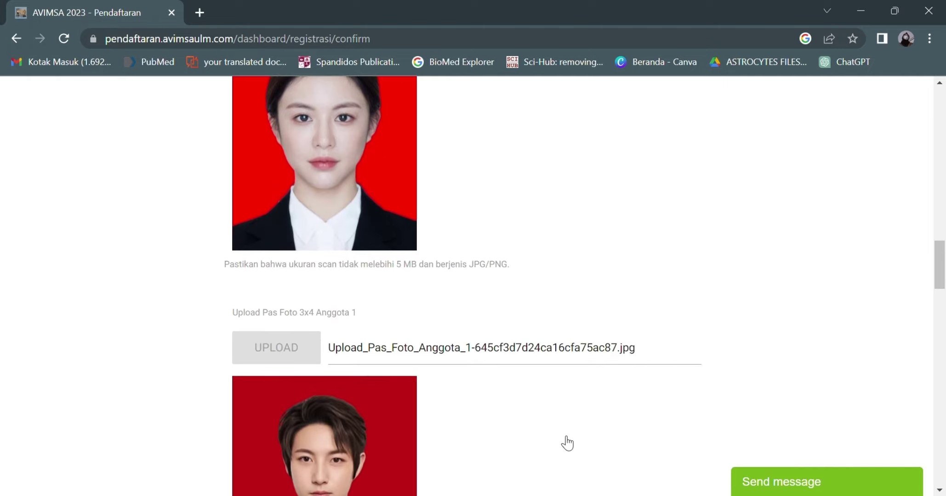
scroll(568, 443, "down", 8)
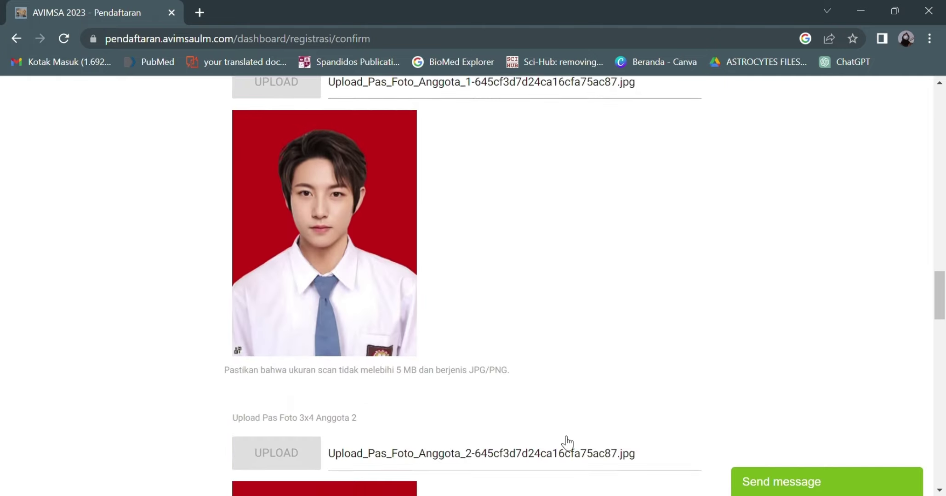
scroll(568, 442, "down", 7)
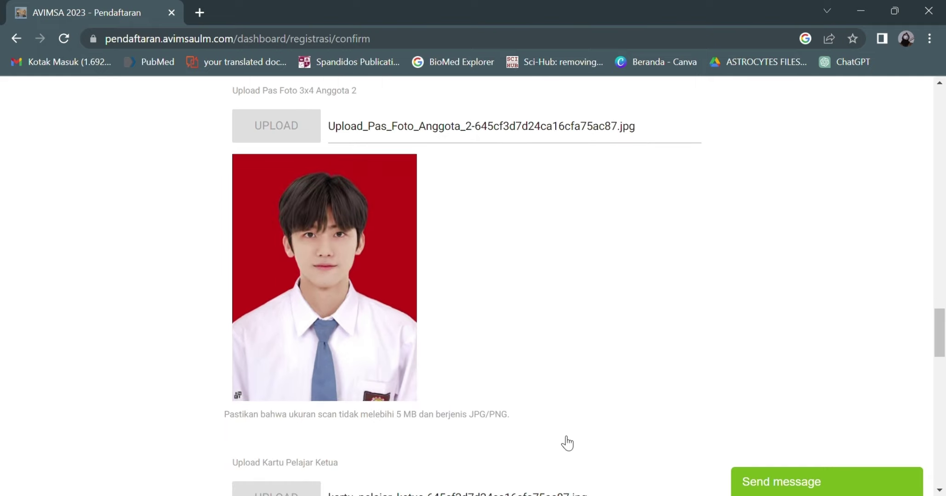
scroll(568, 443, "down", 6)
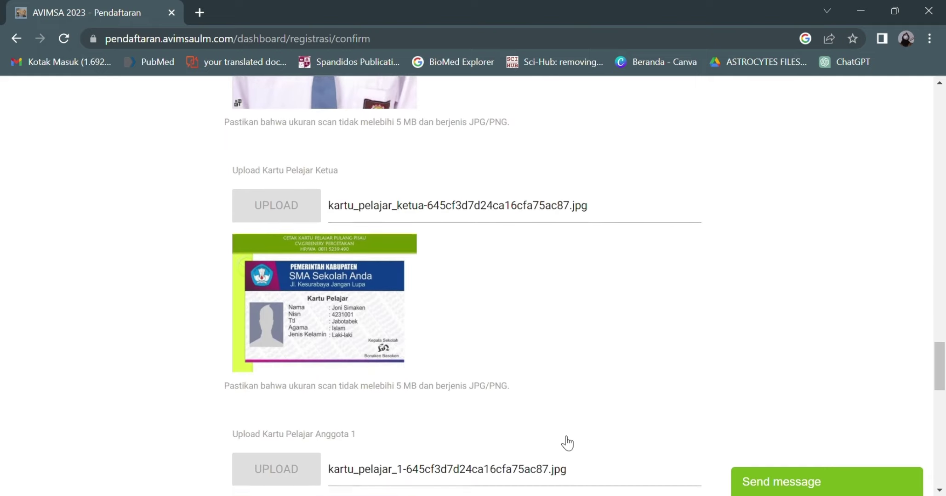
scroll(568, 443, "down", 6)
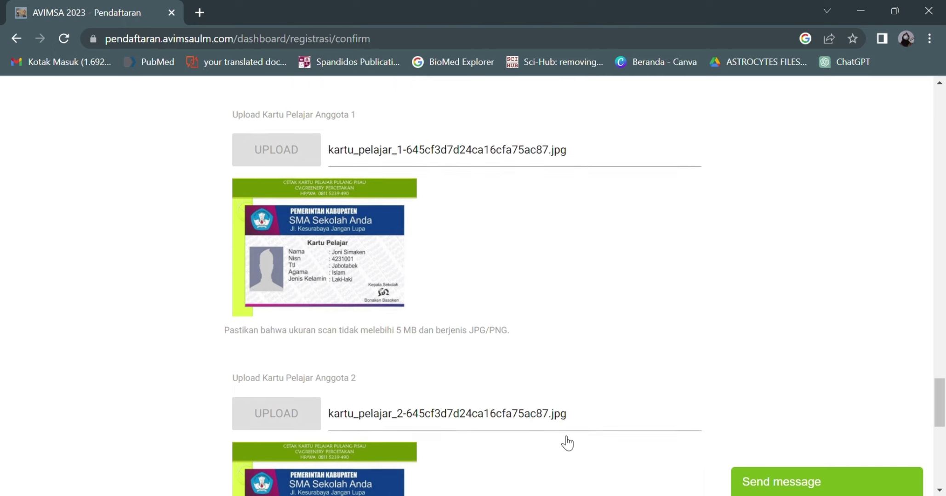
scroll(567, 442, "down", 1)
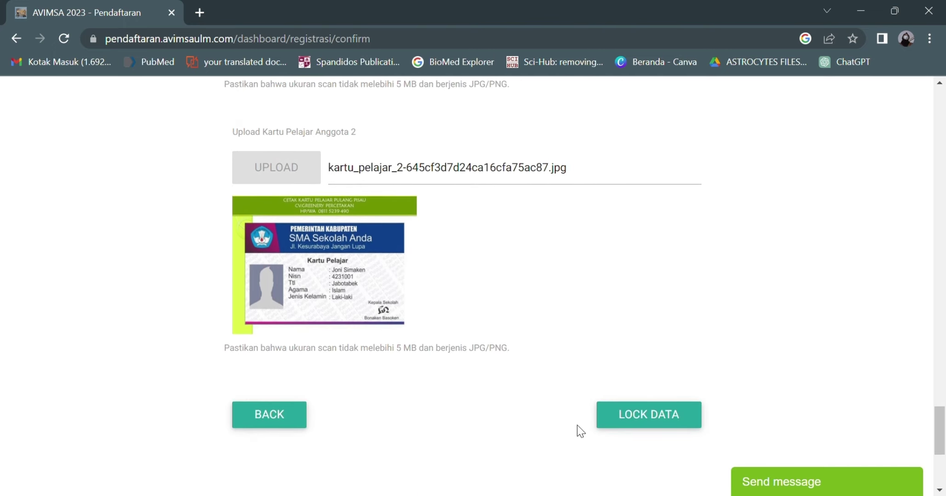
left_click(644, 413)
Step: Go past the group QR code and choose CETAK KARTU PESERTA to open the participant card
scroll(644, 414, "down", 5)
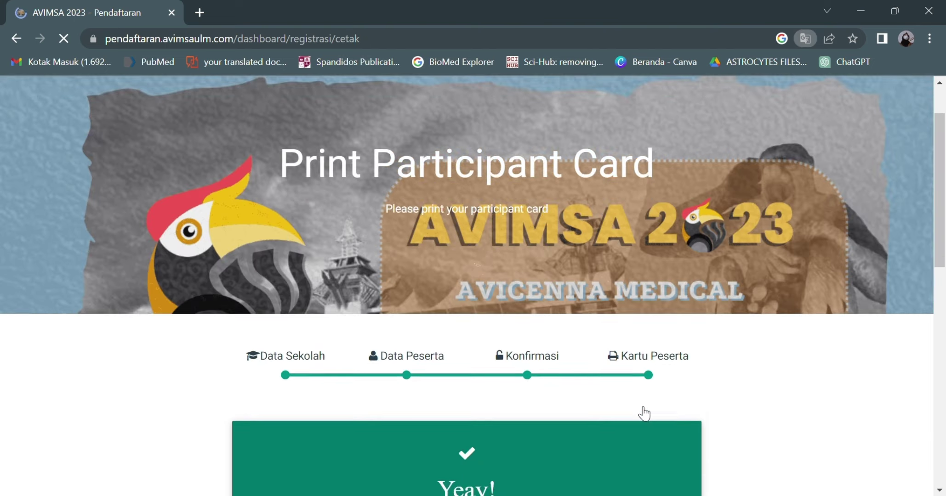
scroll(641, 413, "down", 3)
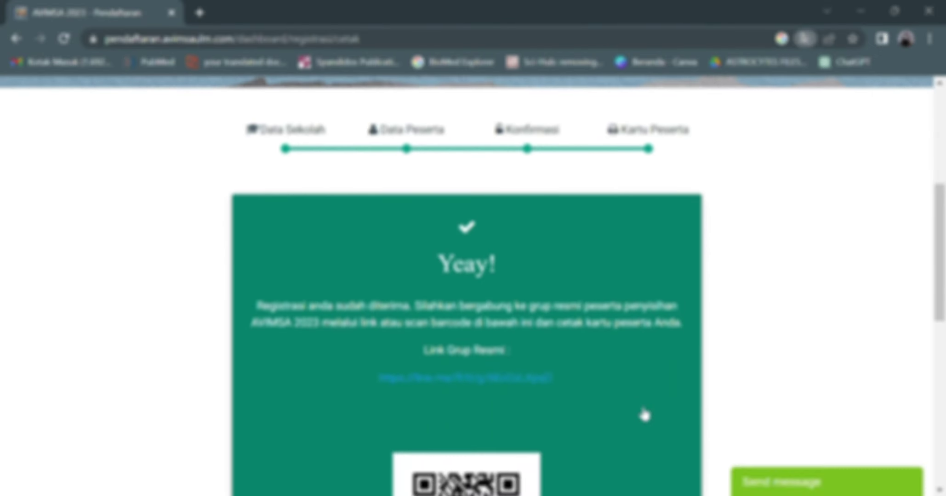
scroll(644, 415, "down", 1)
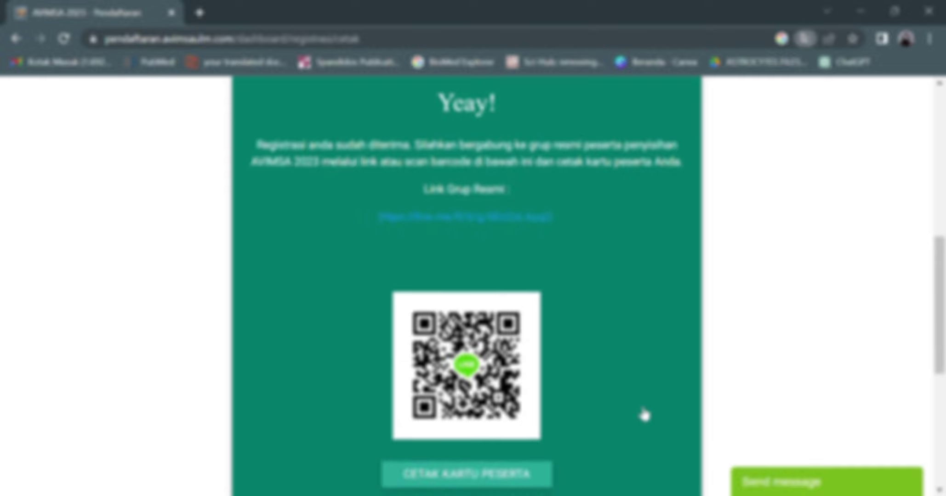
scroll(644, 415, "down", 1)
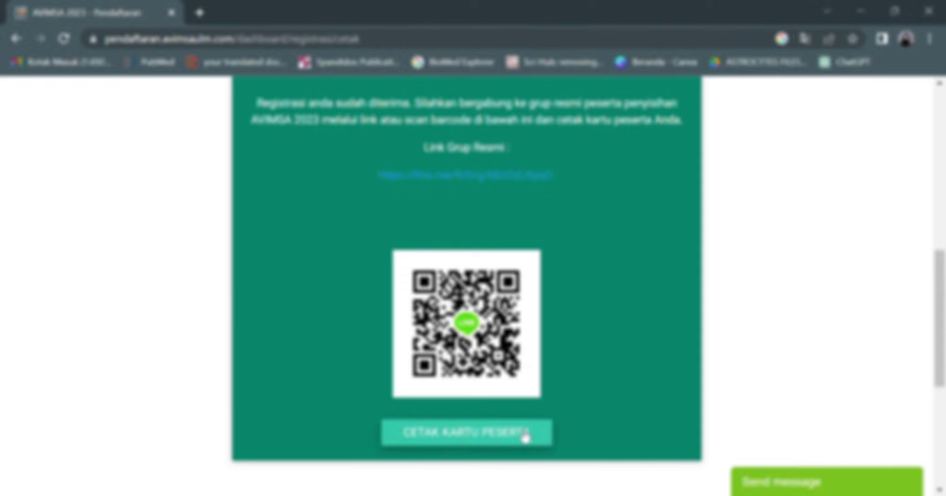
left_click(525, 437)
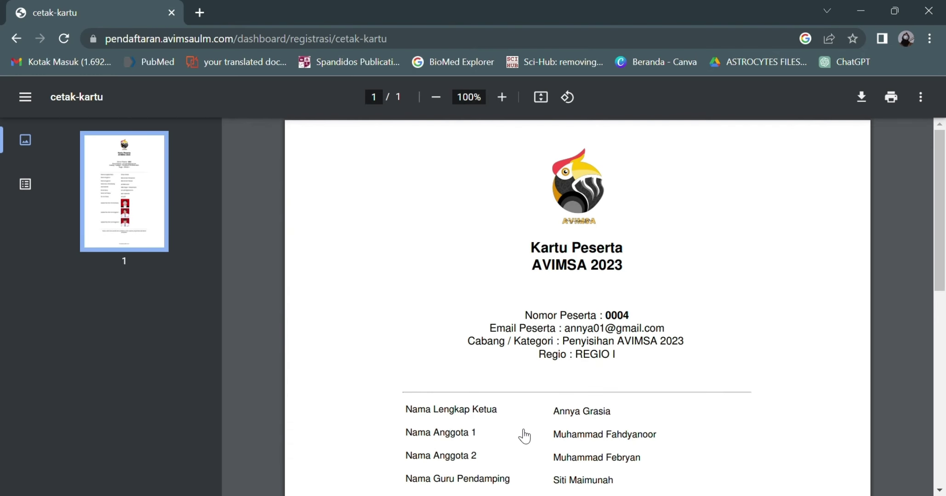
scroll(524, 436, "down", 5)
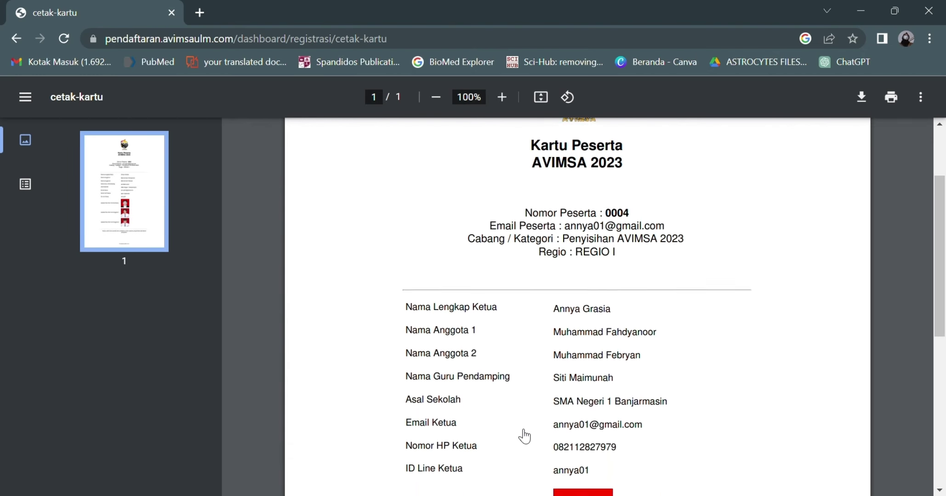
scroll(524, 436, "down", 3)
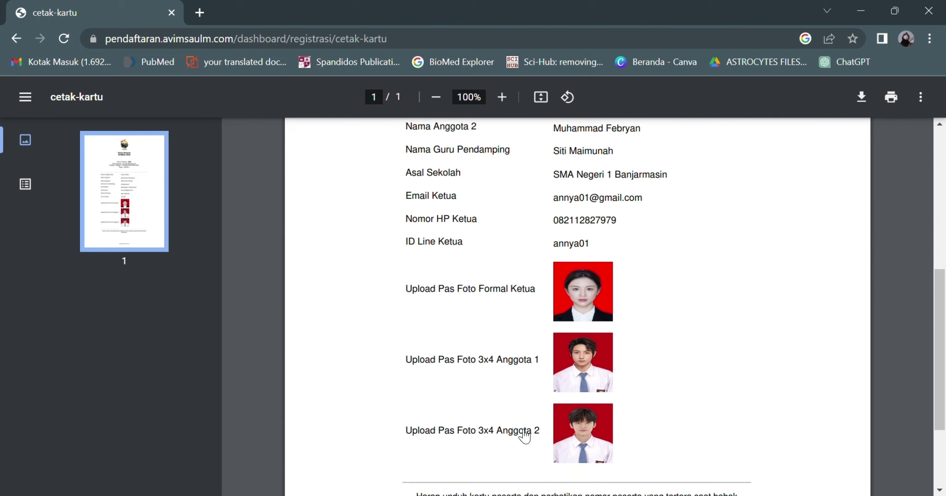
scroll(524, 436, "down", 2)
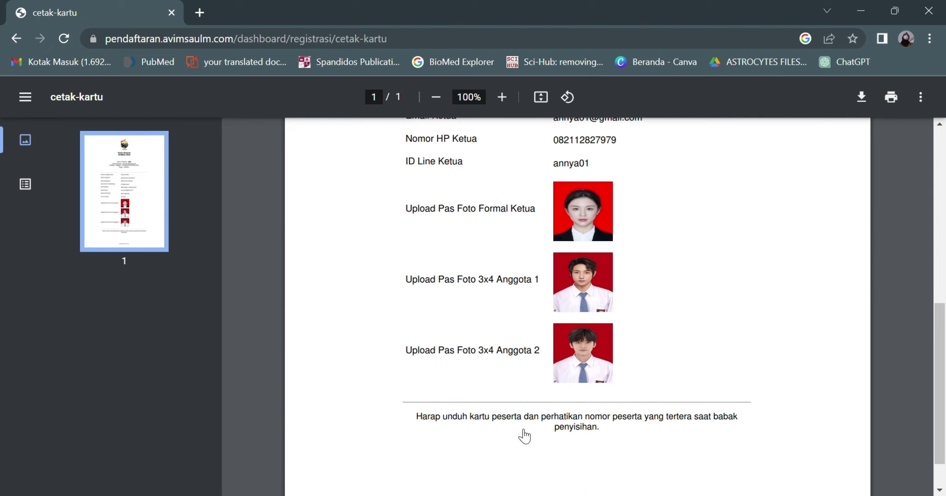
scroll(524, 436, "down", 1)
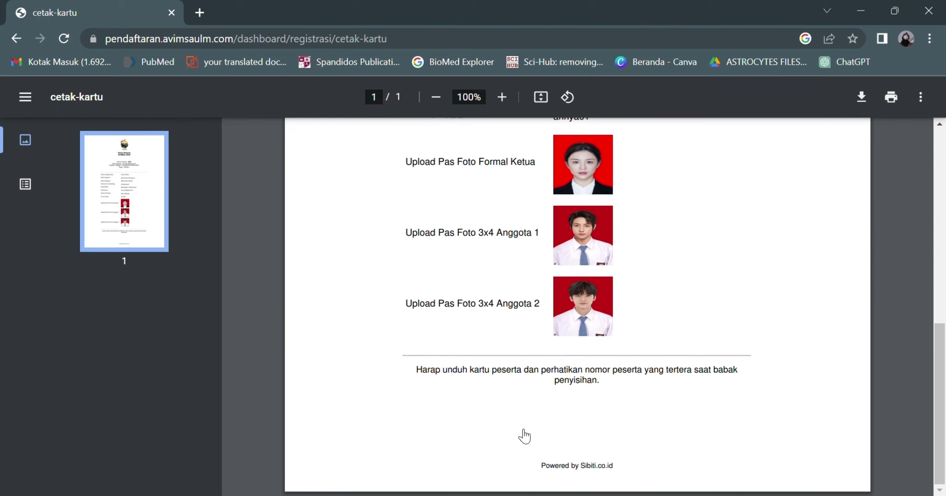
scroll(524, 435, "up", 5)
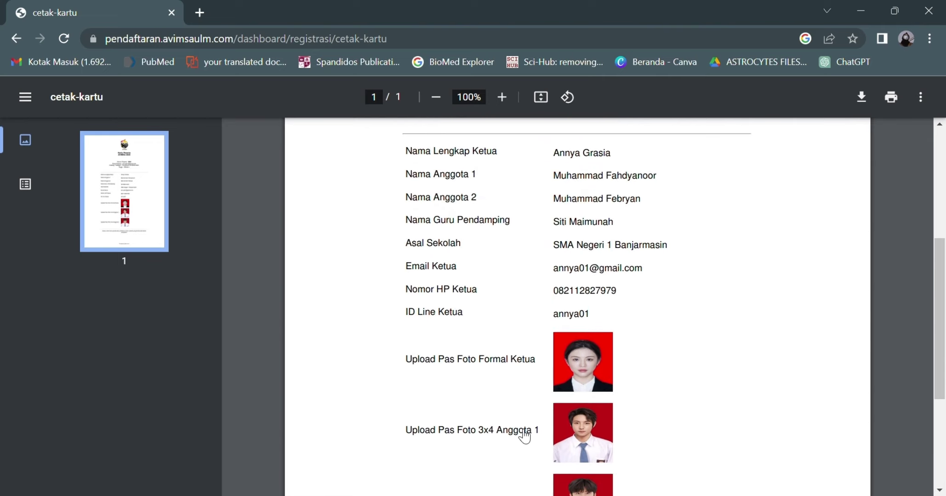
scroll(524, 436, "up", 4)
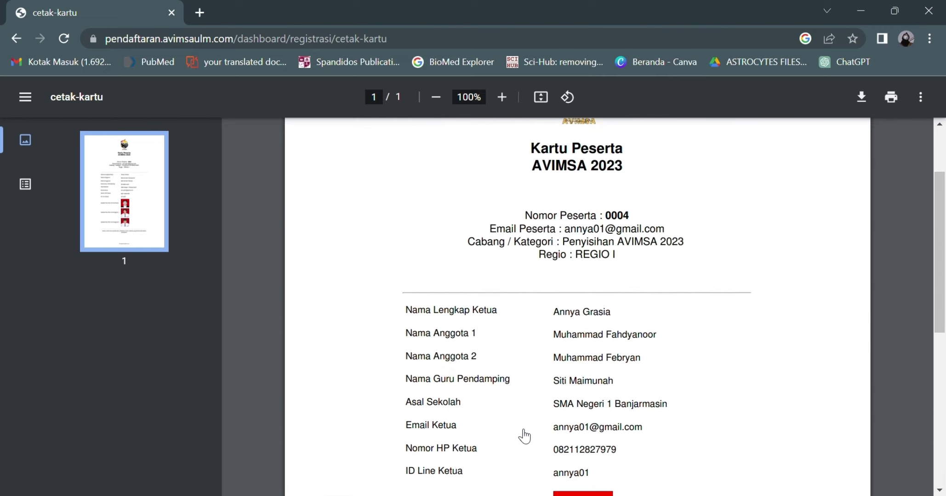
scroll(524, 435, "up", 3)
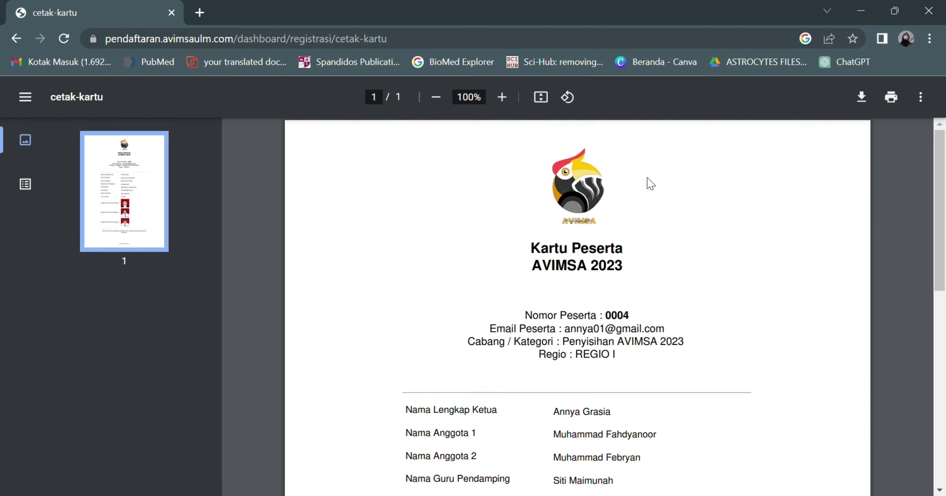
left_click(896, 102)
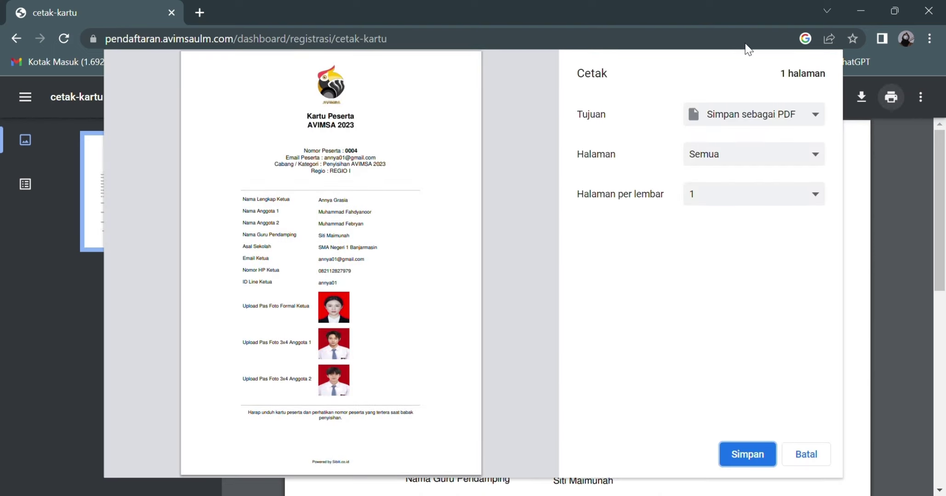
left_click(777, 94)
left_click(810, 457)
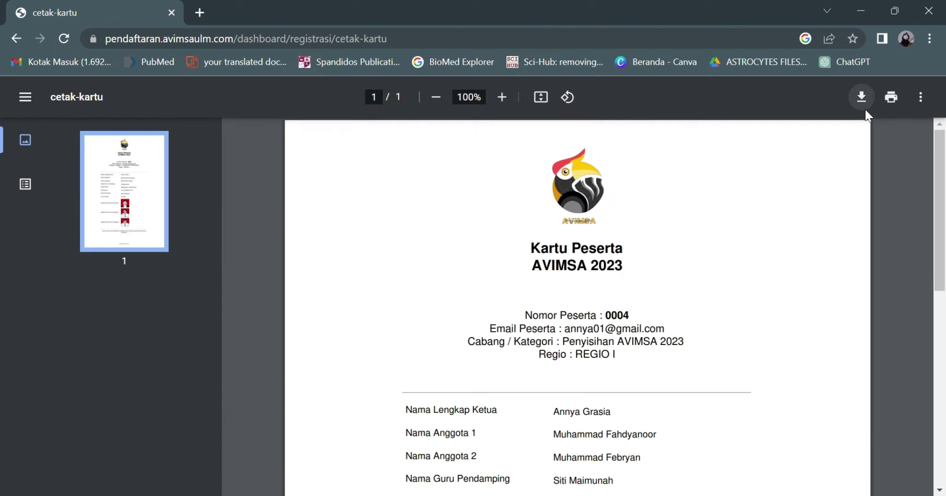